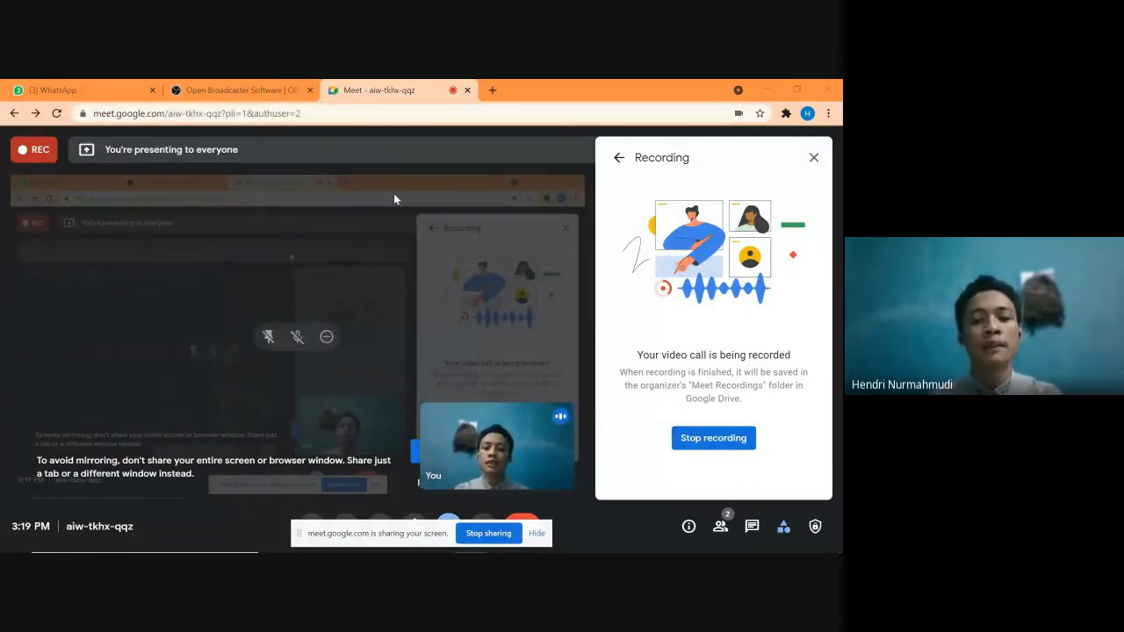
Step: Download the OBS Studio 27.0.1 Windows installer from obsproject.com
click(238, 80)
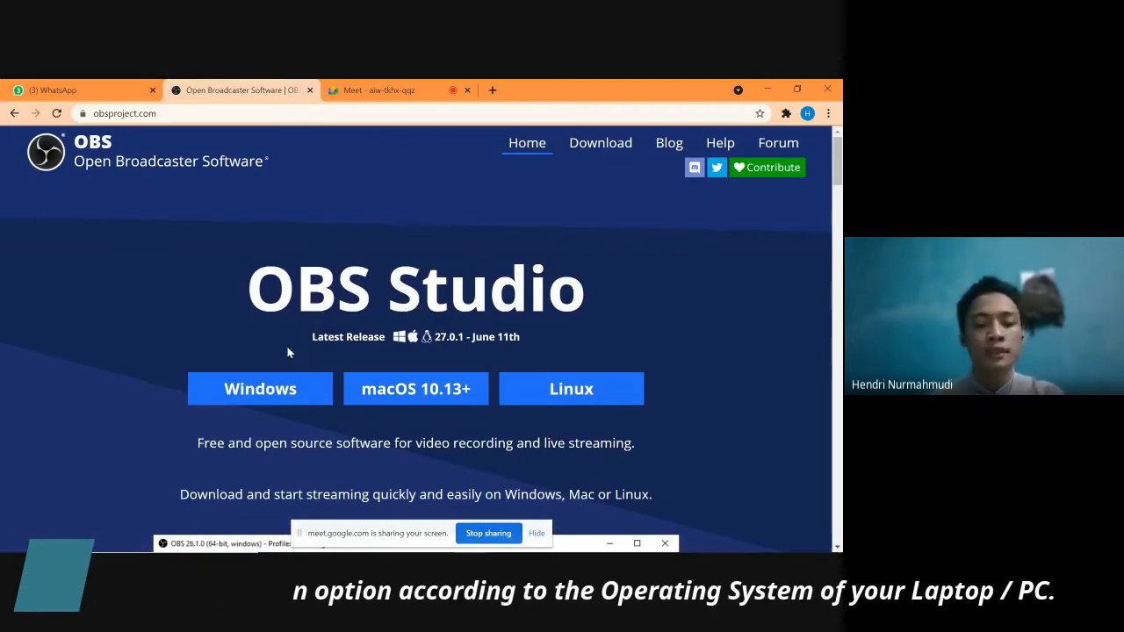
click(297, 392)
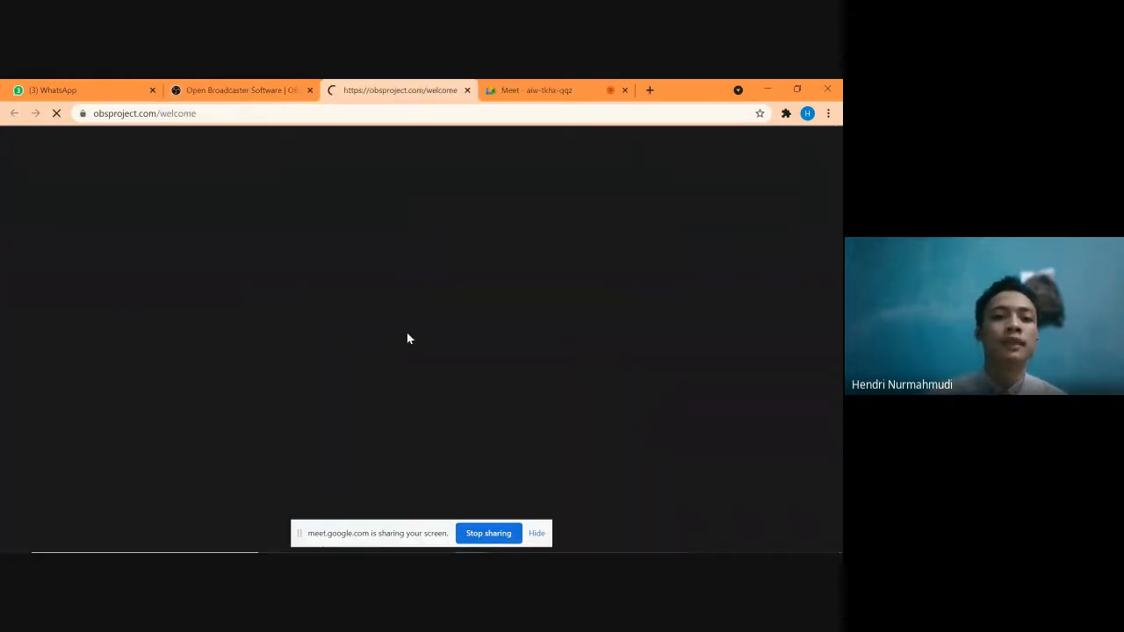
click(417, 379)
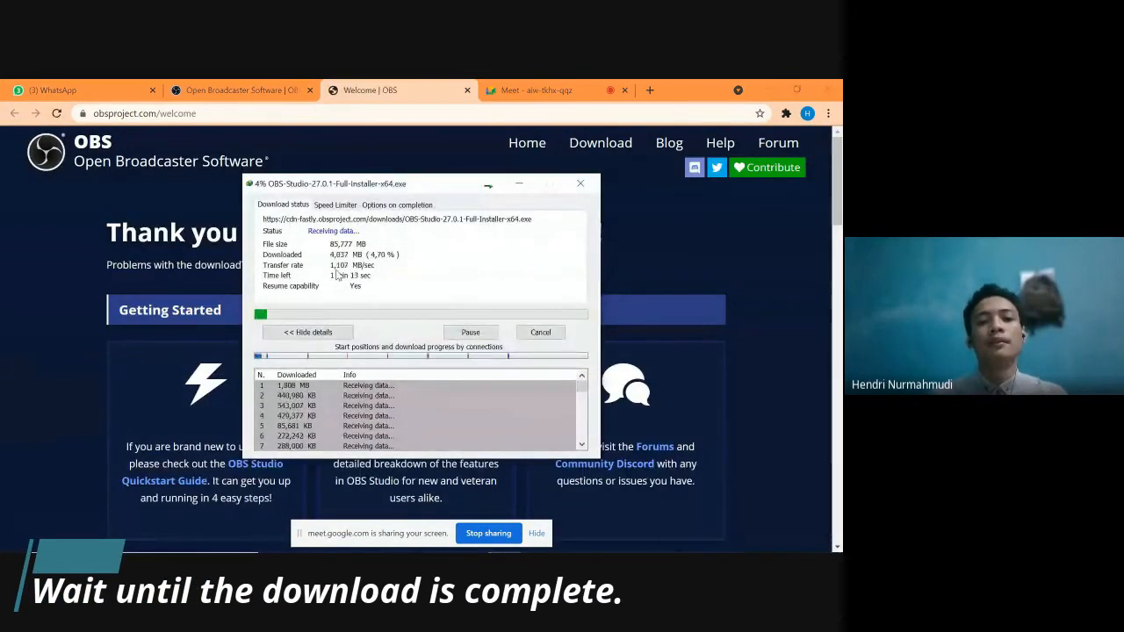
drag(428, 187, 342, 156)
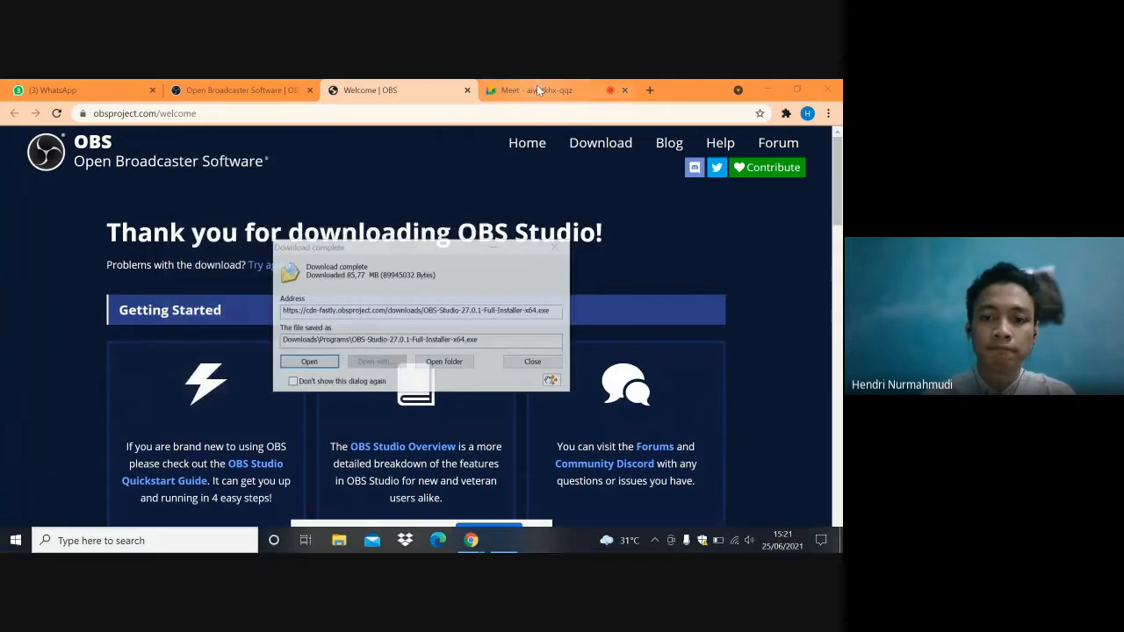
Step: Open the finished OBS-Studio-27.0.1-Full-Installer-x64.exe download to launch the setup wizard
click(537, 89)
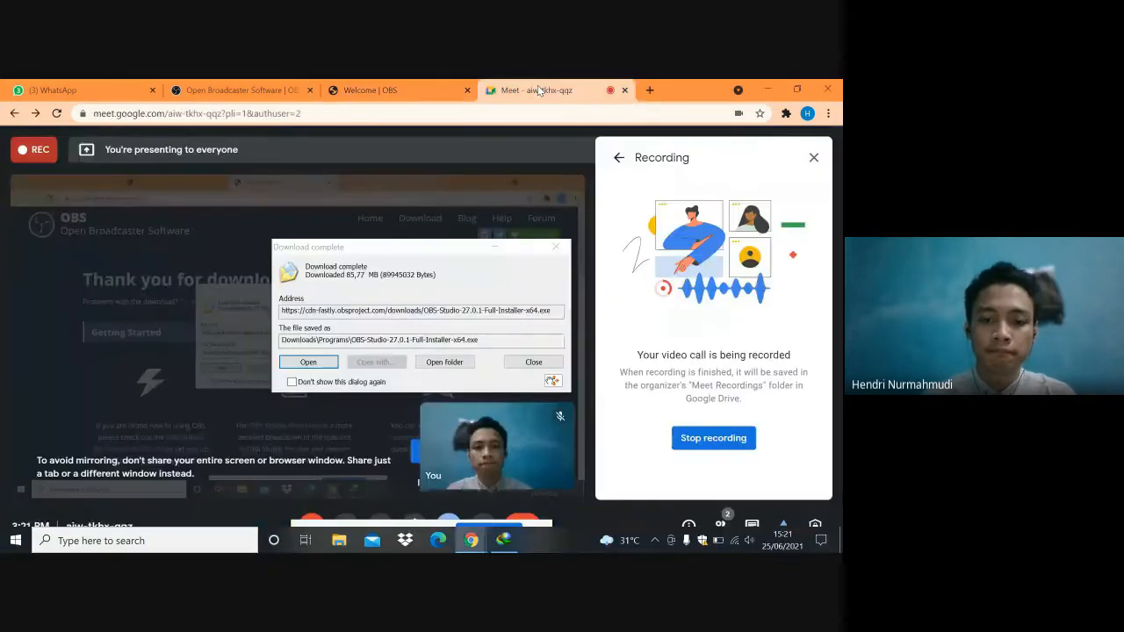
click(431, 86)
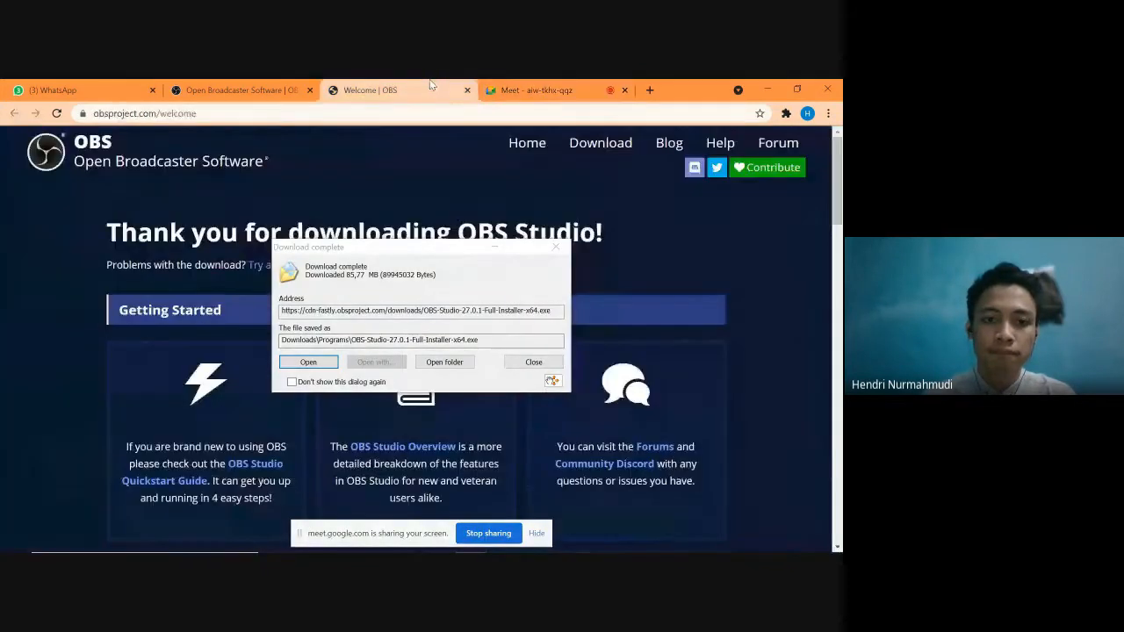
click(397, 281)
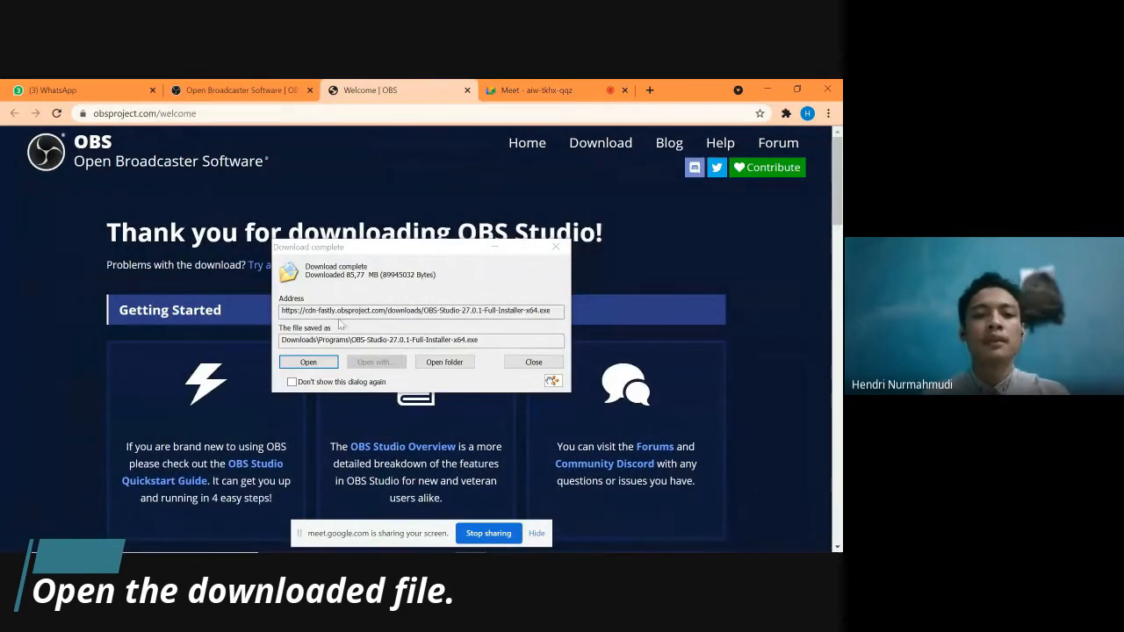
click(319, 367)
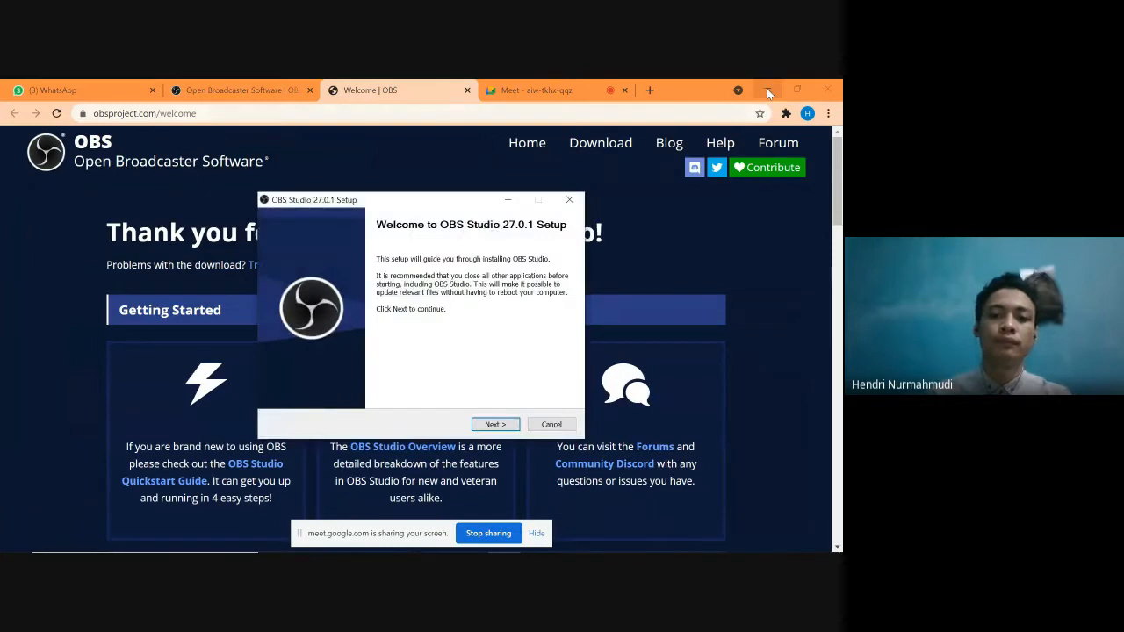
Step: Go past the welcome and license pages and install OBS into the default Program Files obs-studio folder
click(767, 89)
click(768, 92)
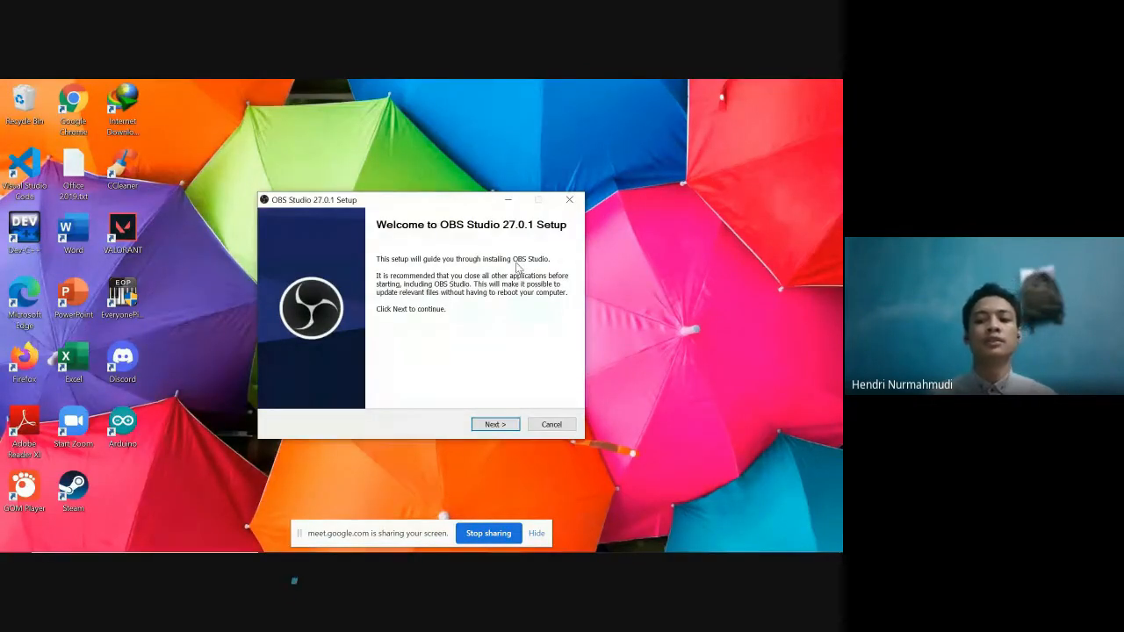
click(503, 425)
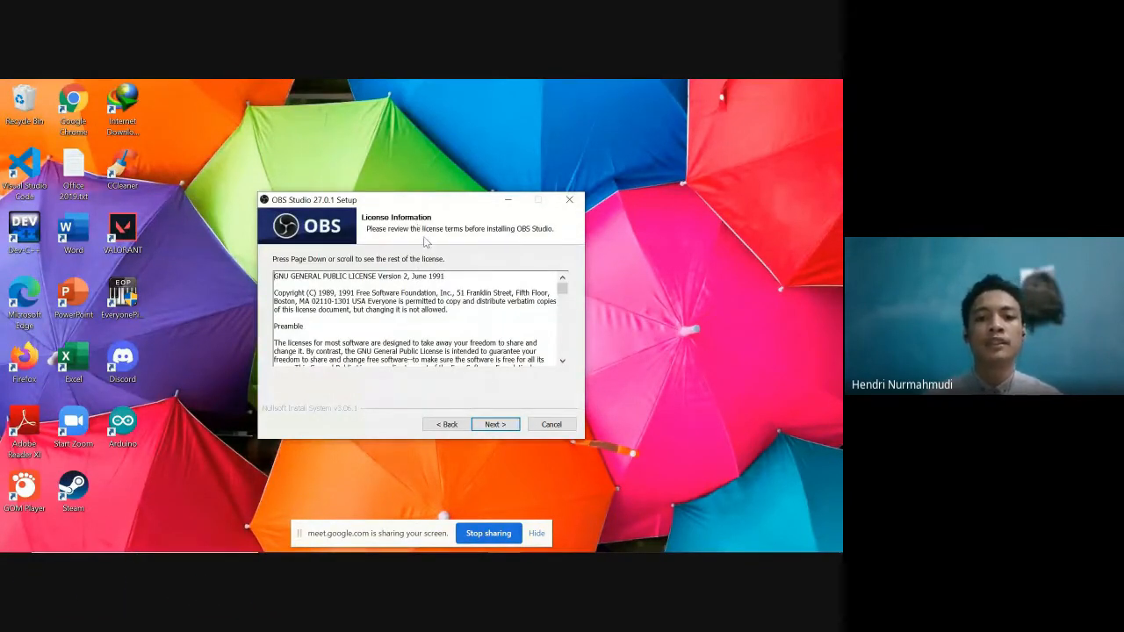
scroll(433, 281, down, 10)
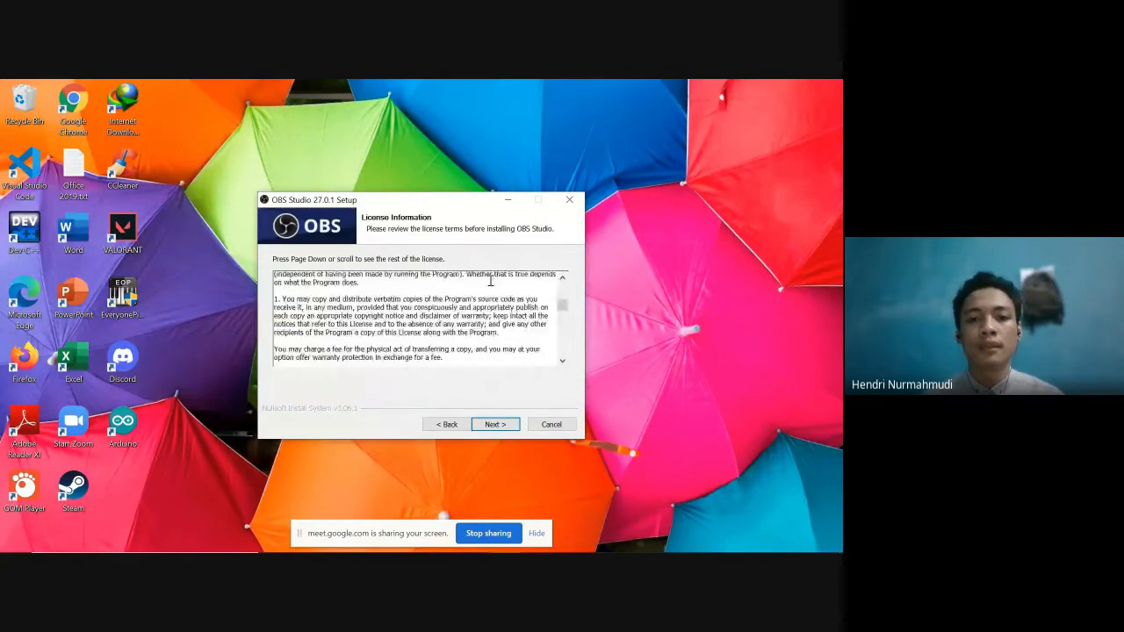
scroll(491, 281, down, 20)
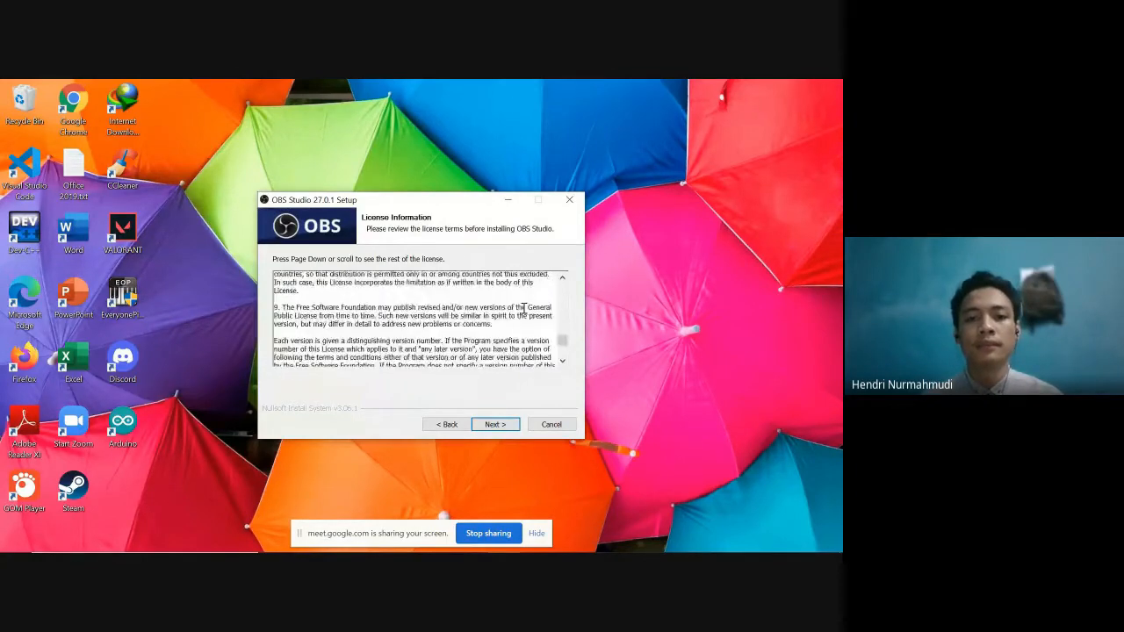
scroll(518, 325, down, 15)
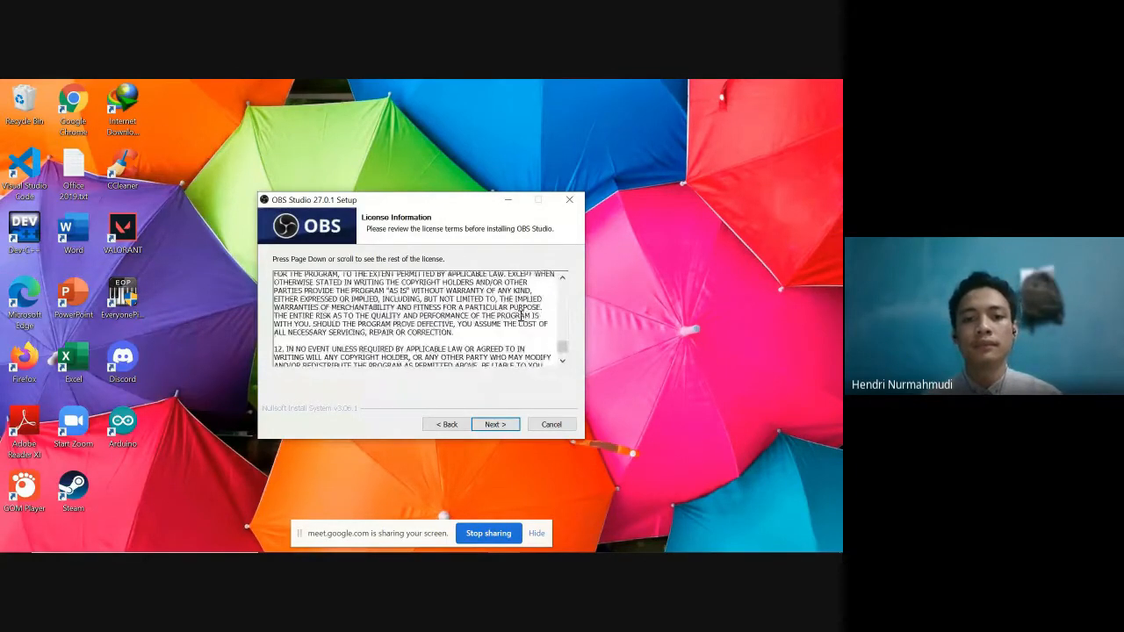
click(494, 426)
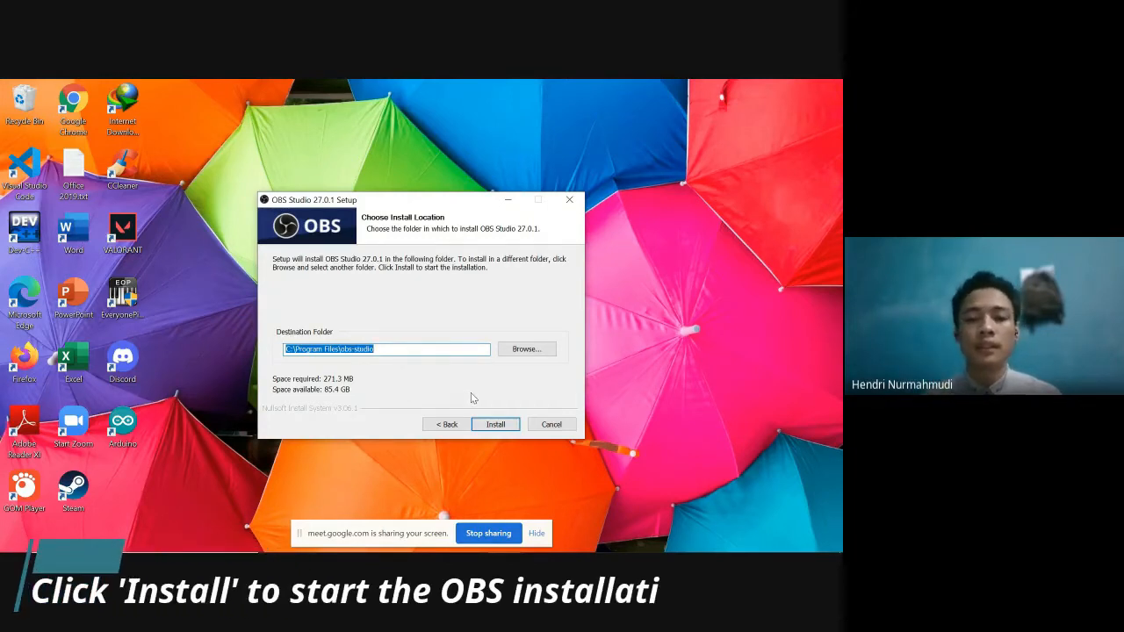
click(497, 425)
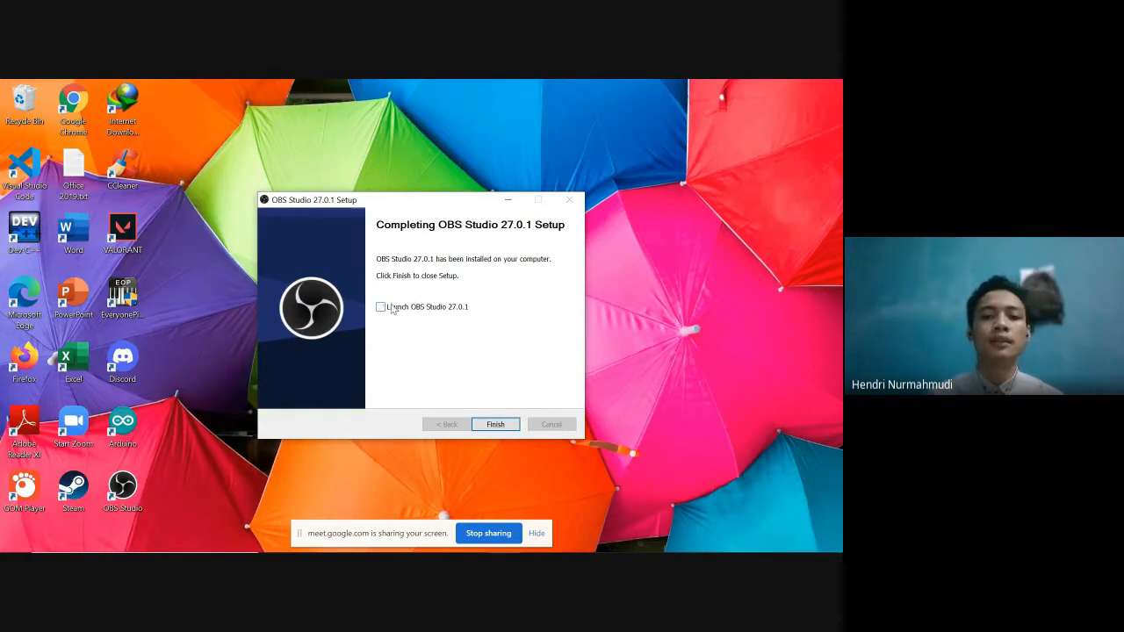
Step: Finish the installer and launch OBS Studio from its desktop shortcut
click(493, 424)
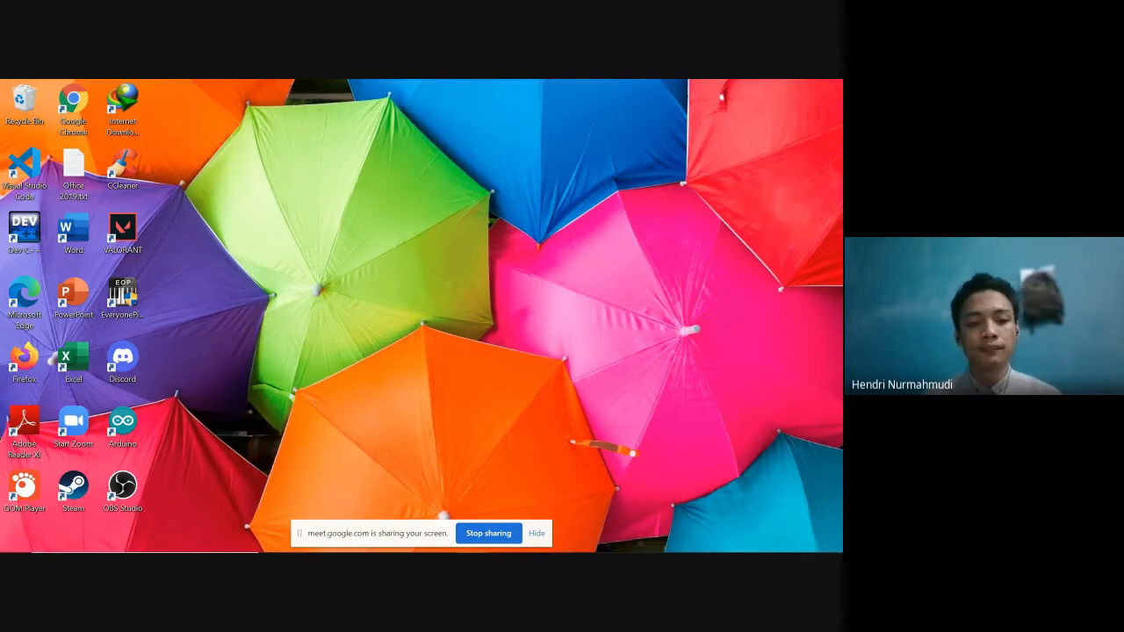
mouse_move(415, 538)
click(471, 550)
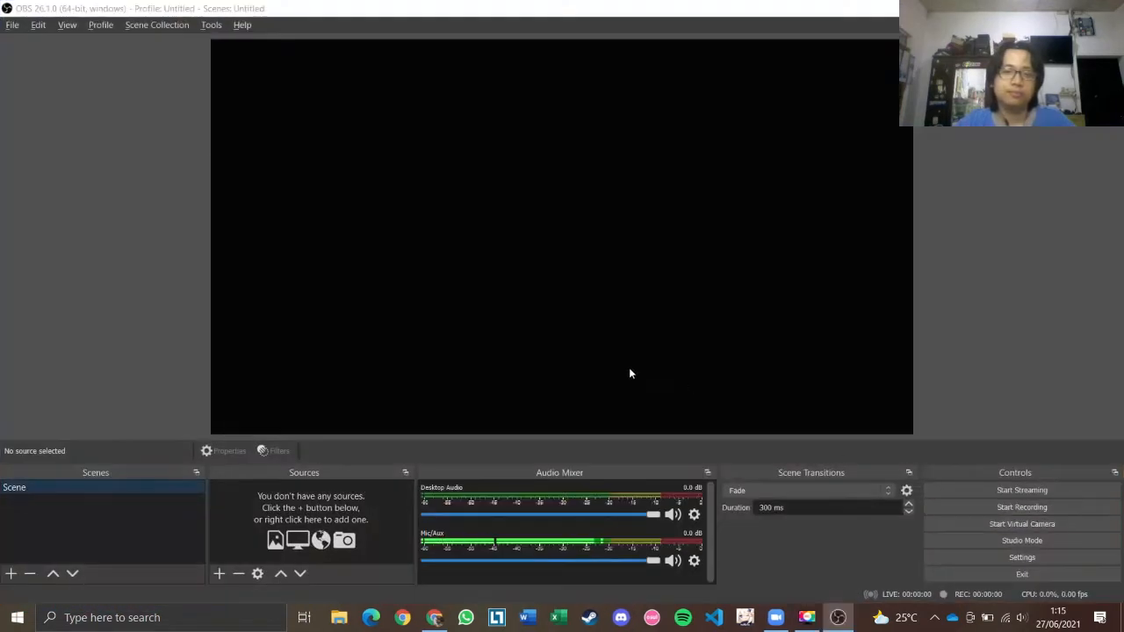
Step: Add a Window Capture source showing the [Zoom.exe]: Zoom Meeting window to the default scene
key(alt+Tab)
key(Tab)
key(alt+Tab)
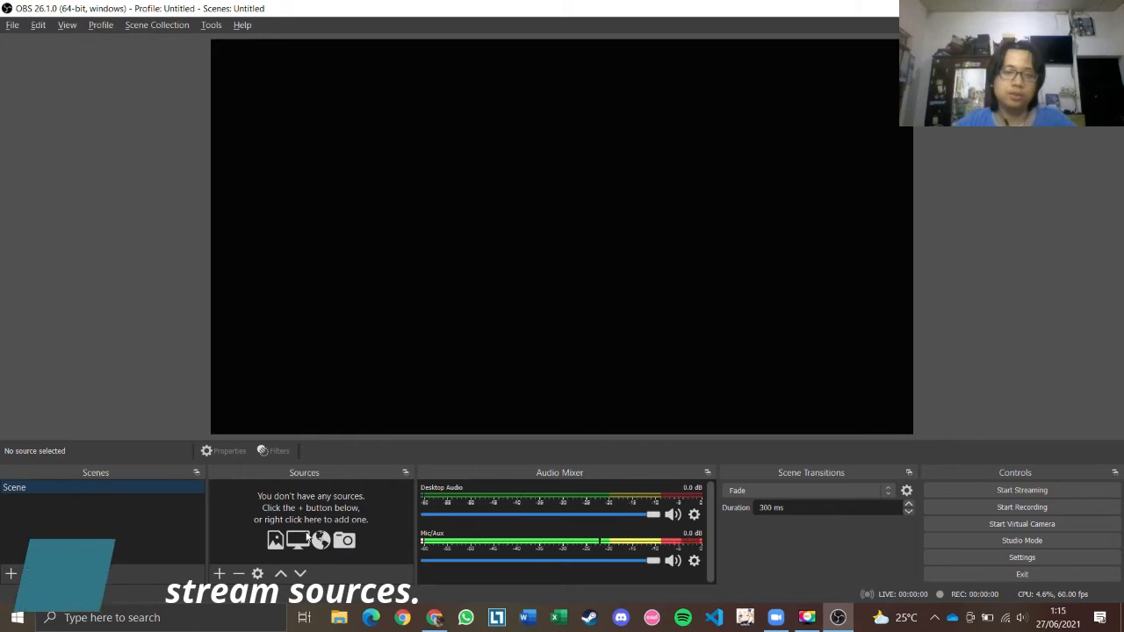
click(219, 573)
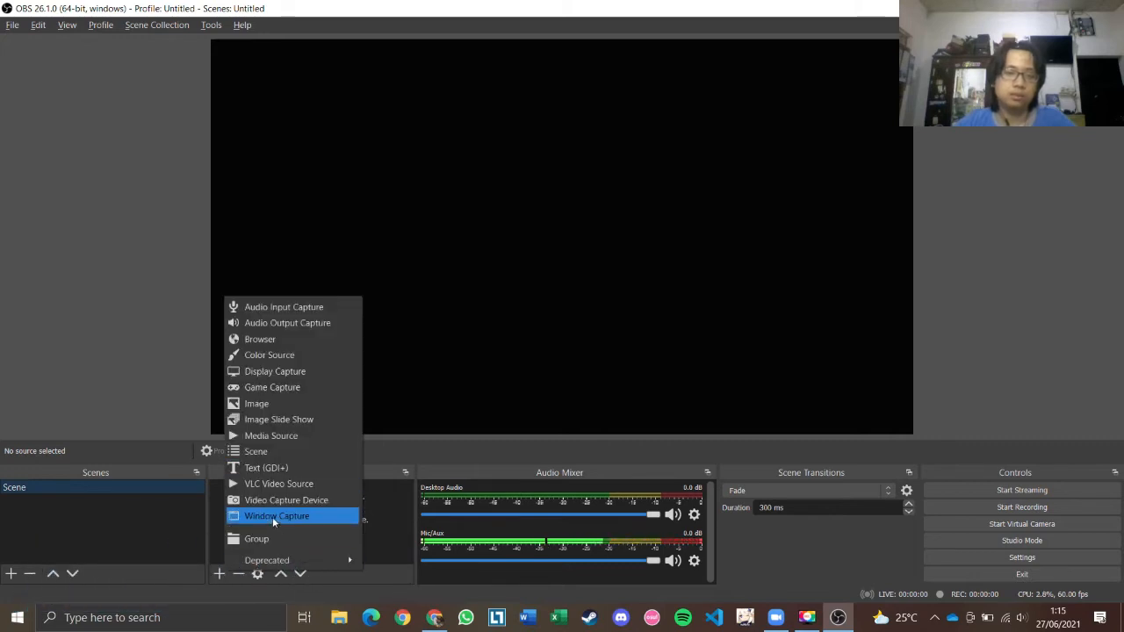
click(273, 513)
click(606, 409)
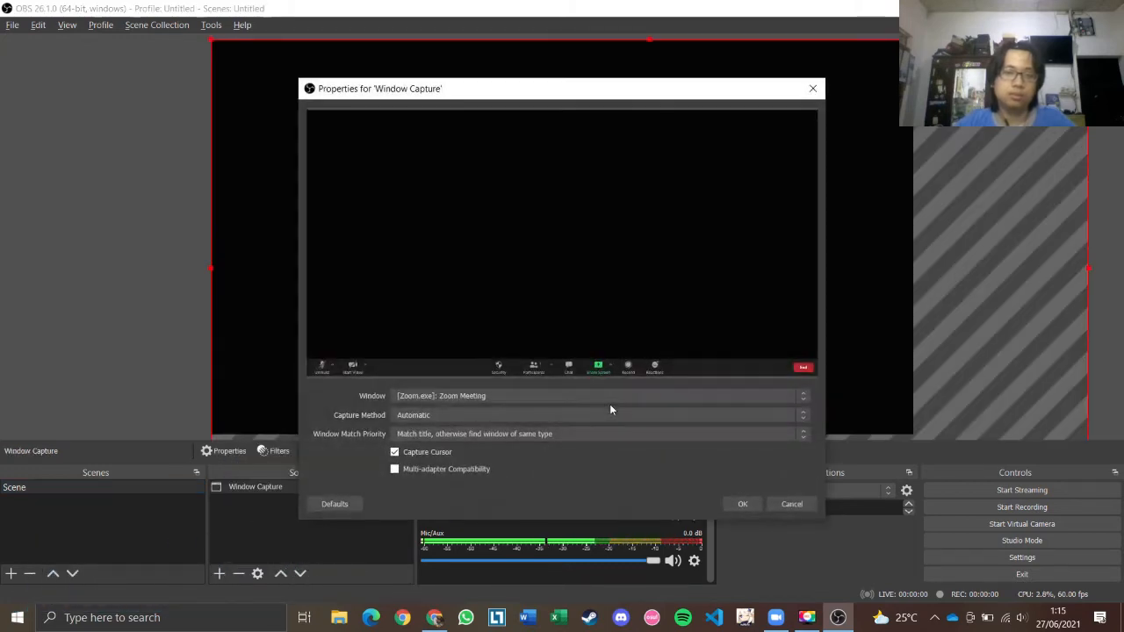
click(743, 505)
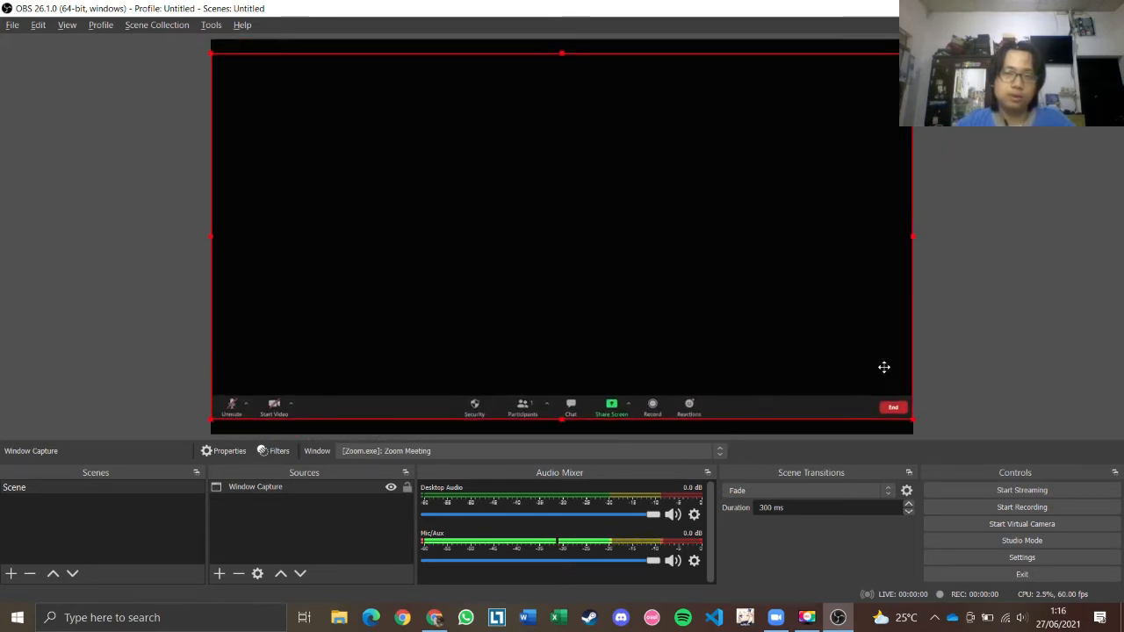
click(597, 329)
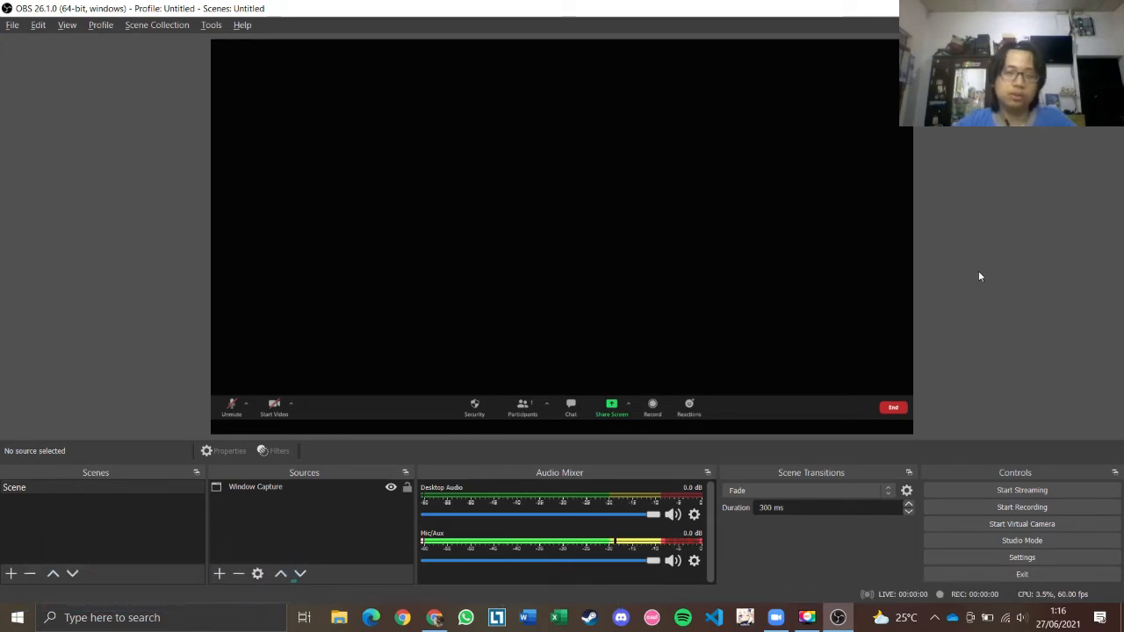
Step: In YouTube Studio, start a new Go live stream using streaming software
key(alt+Tab)
click(885, 313)
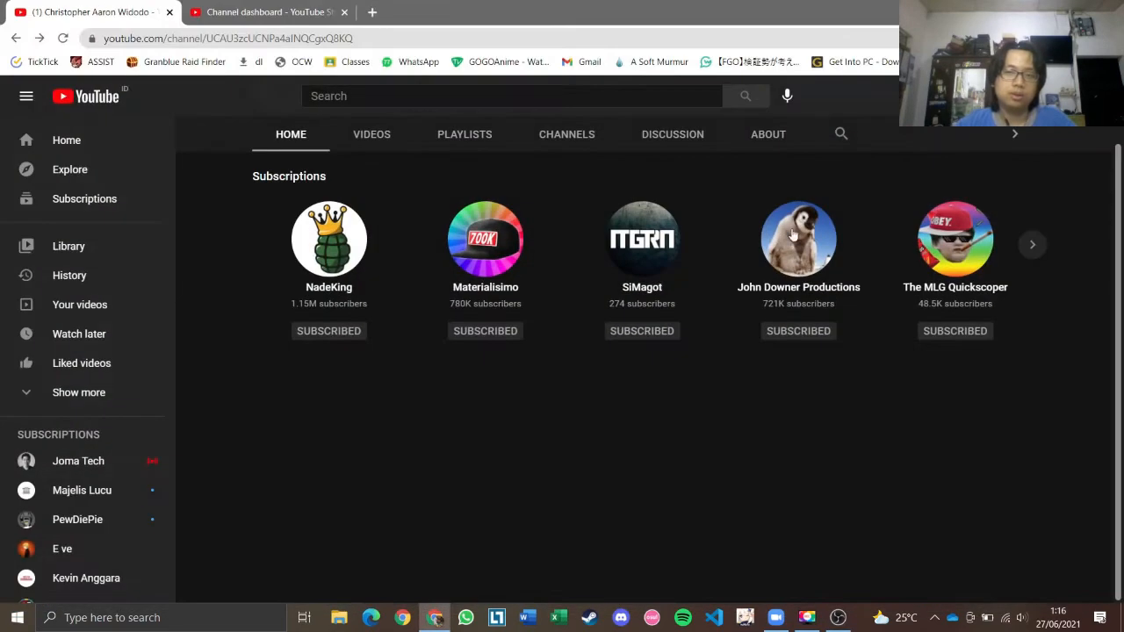
scroll(1041, 185, up, 1)
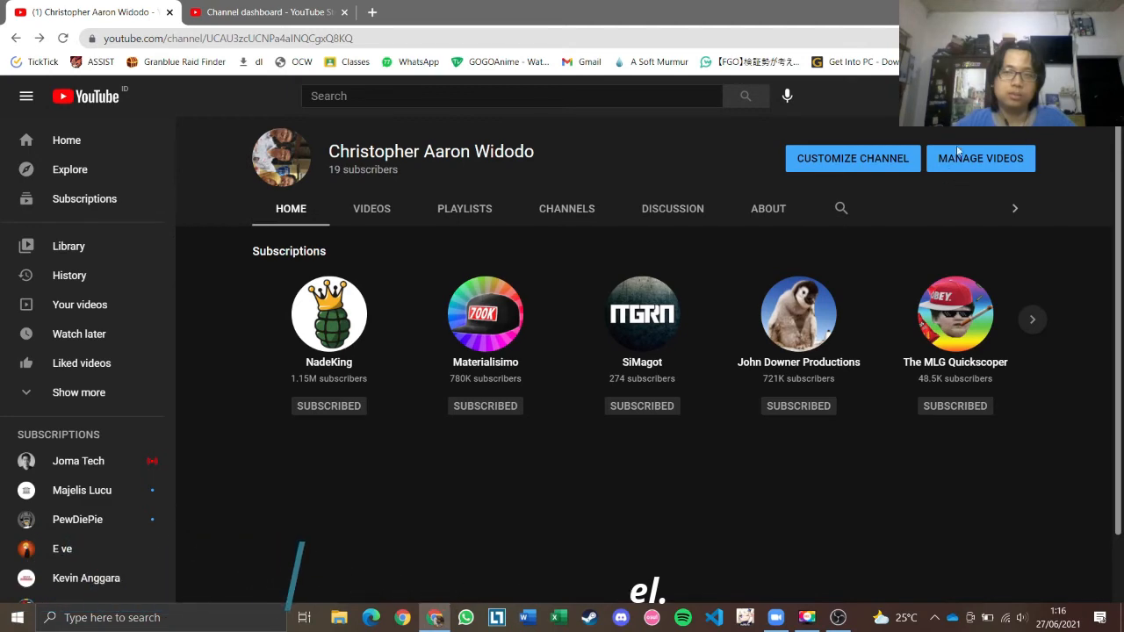
click(267, 12)
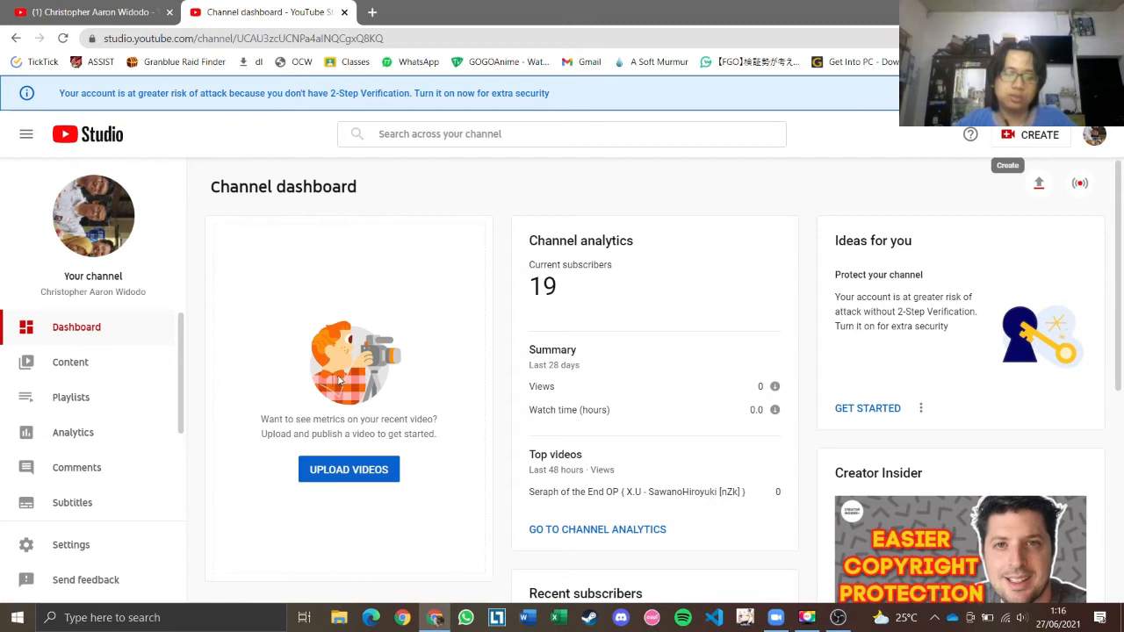
click(1019, 136)
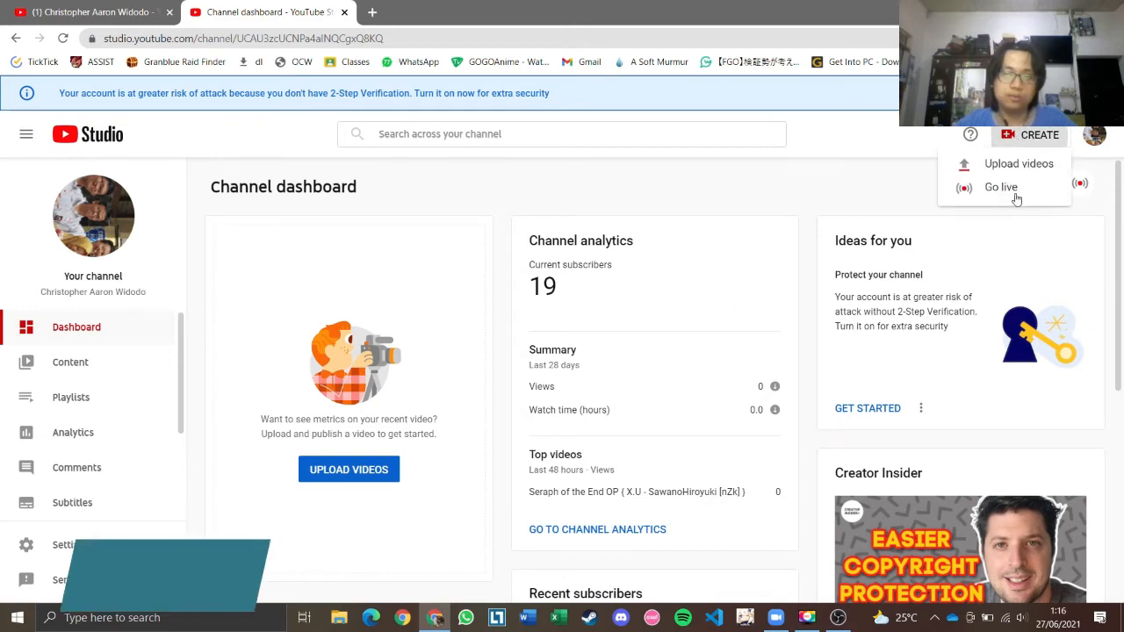
click(1001, 188)
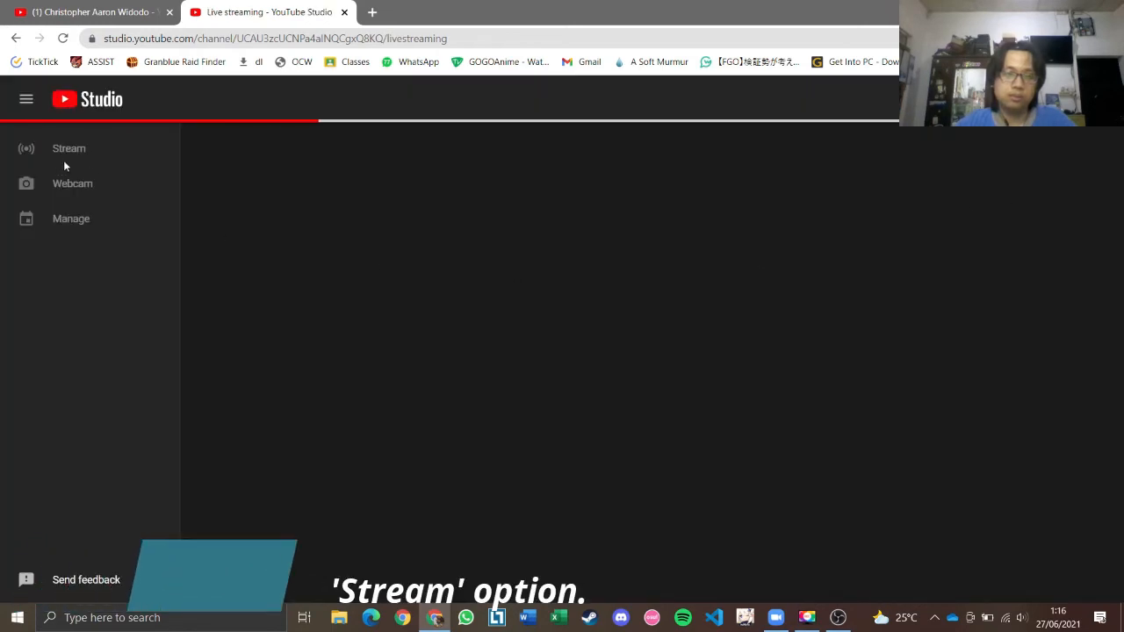
click(65, 162)
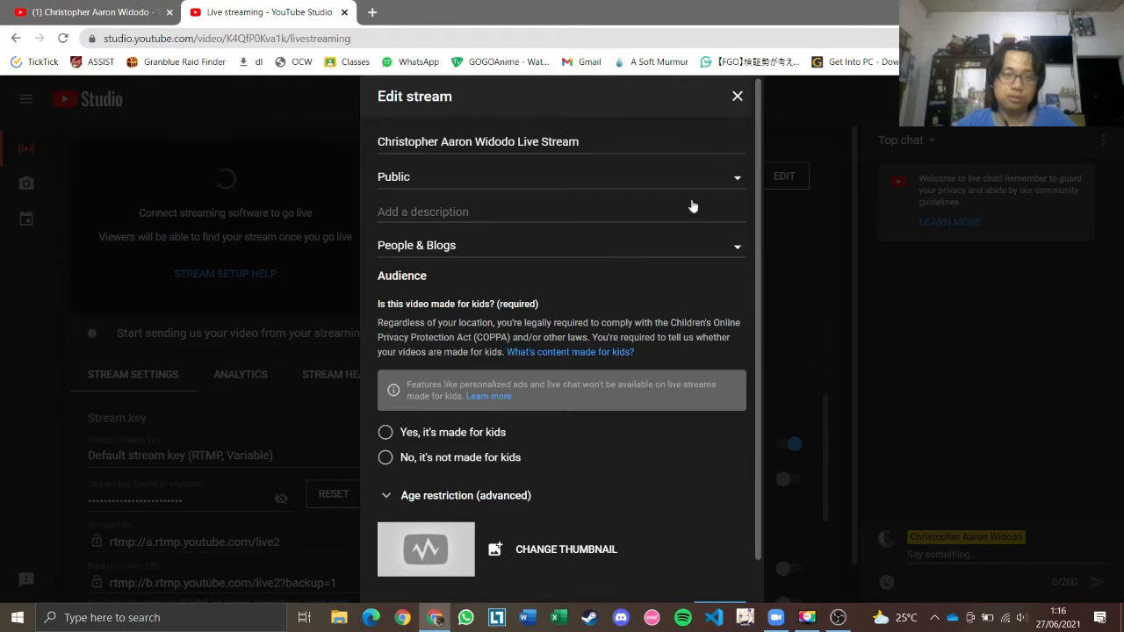
Step: Mark the stream 'No, it's not made for kids', save it, and copy the stream key
scroll(564, 362, down, 1)
click(493, 420)
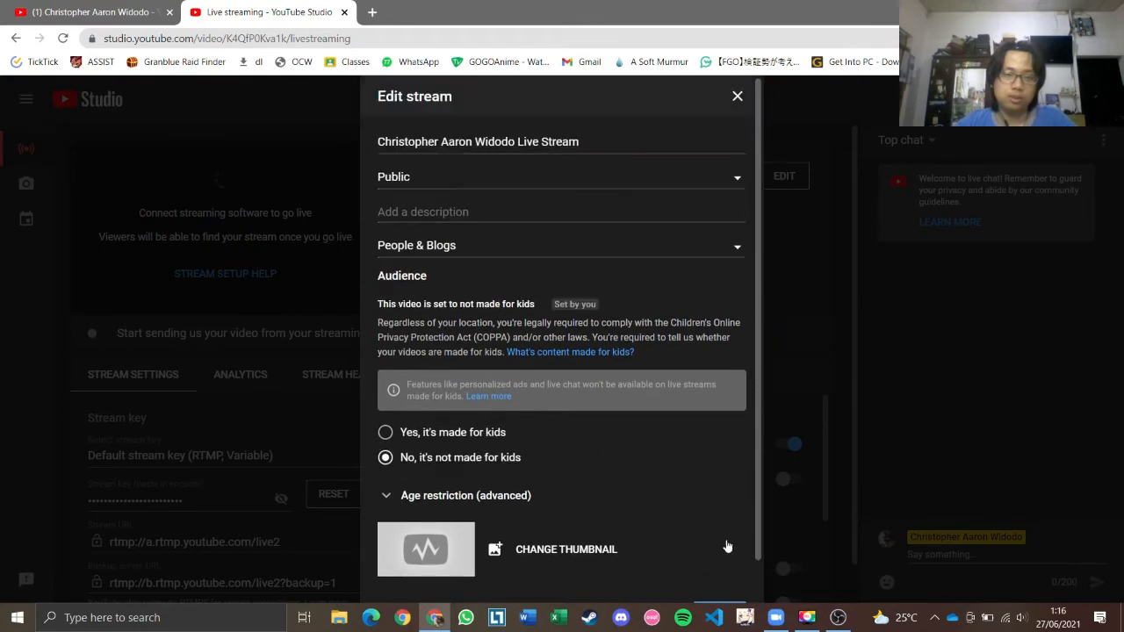
scroll(708, 530, down, 1)
click(718, 572)
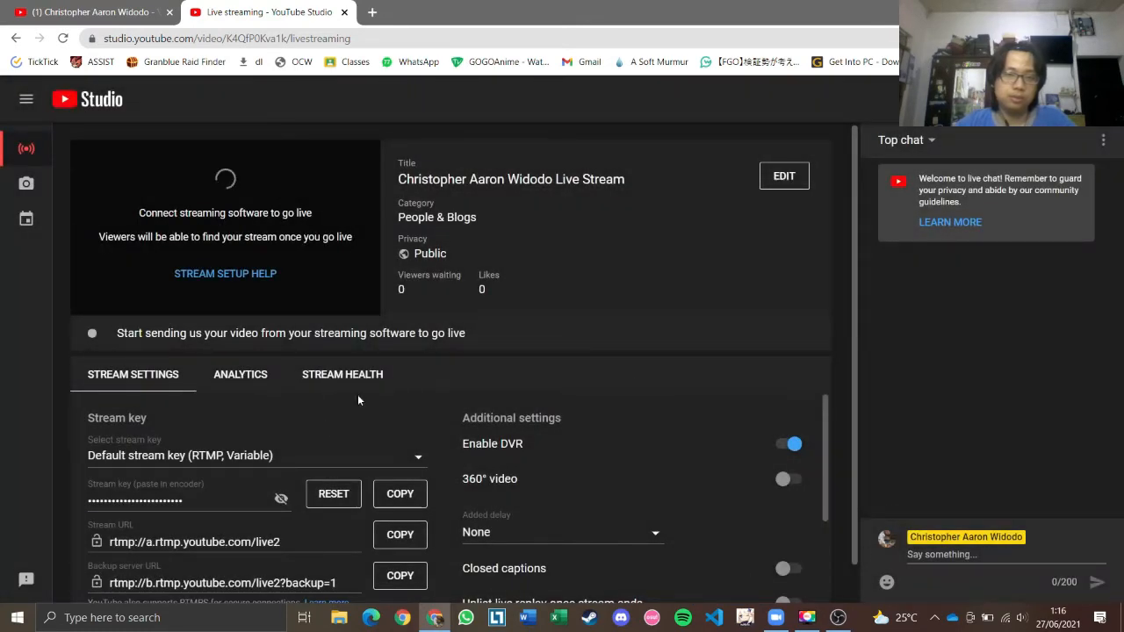
scroll(342, 433, down, 1)
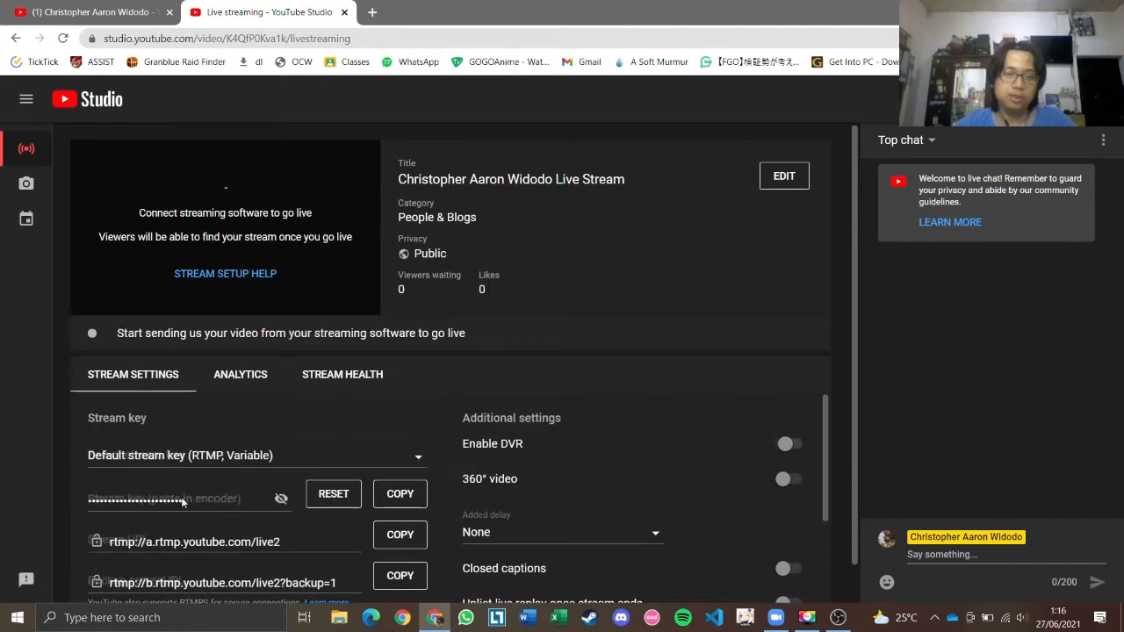
click(400, 497)
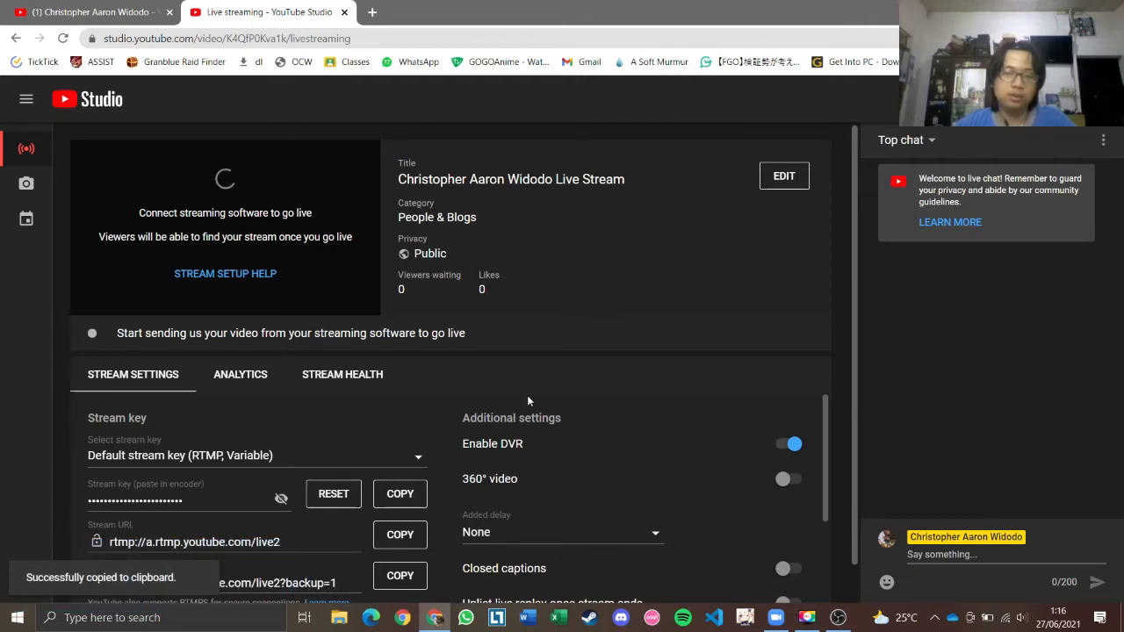
Step: Open OBS Studio's Settings window from the File menu
key(alt+Tab)
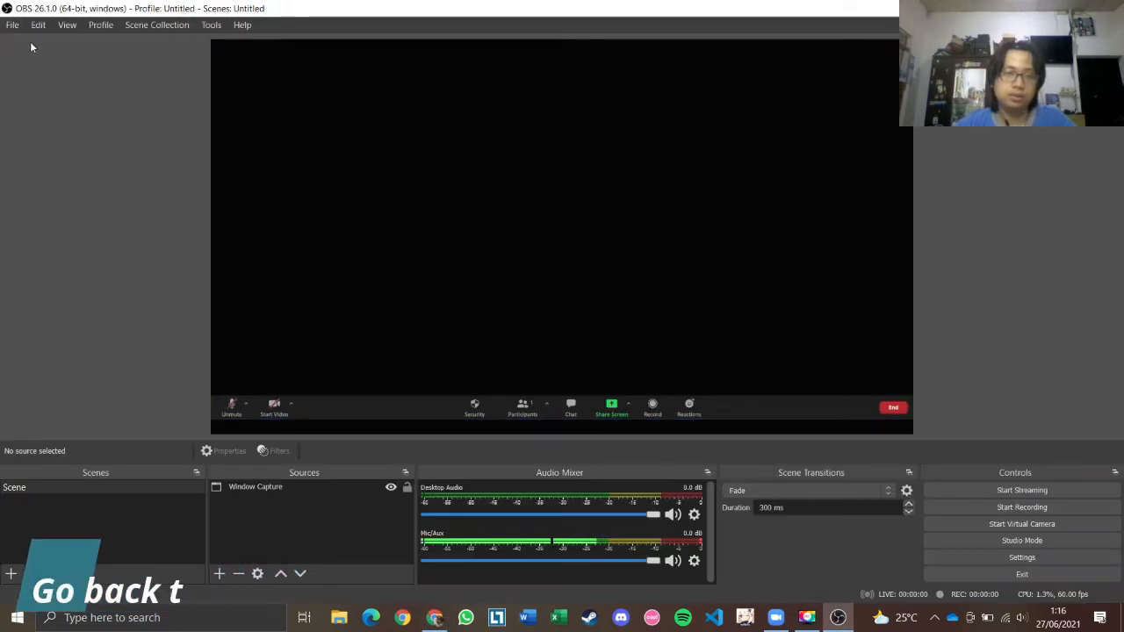
click(12, 24)
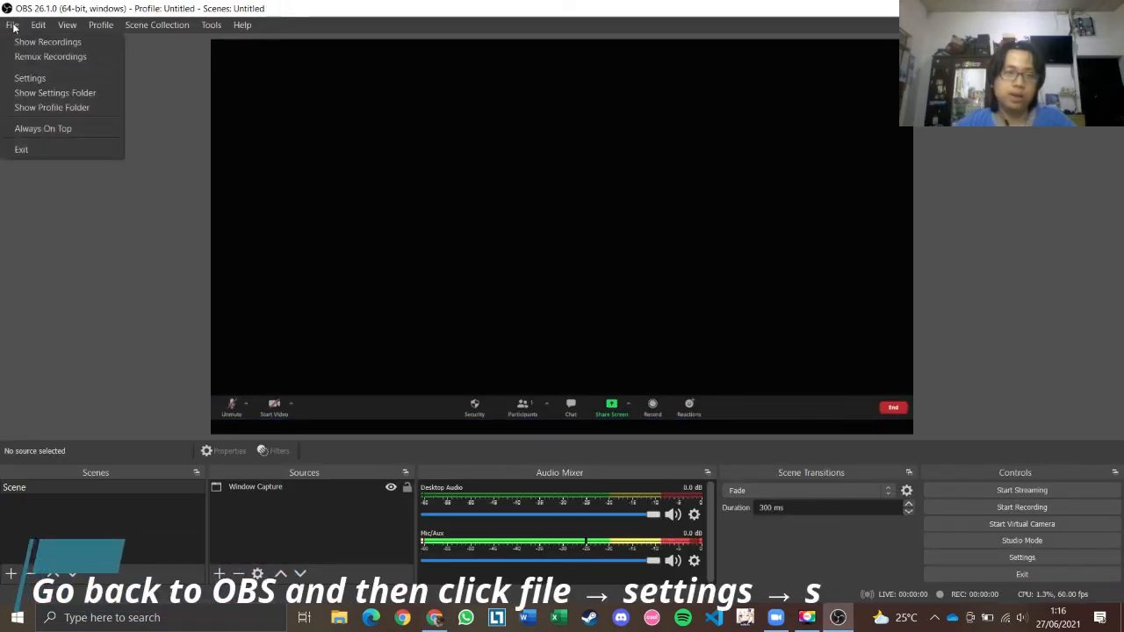
click(37, 80)
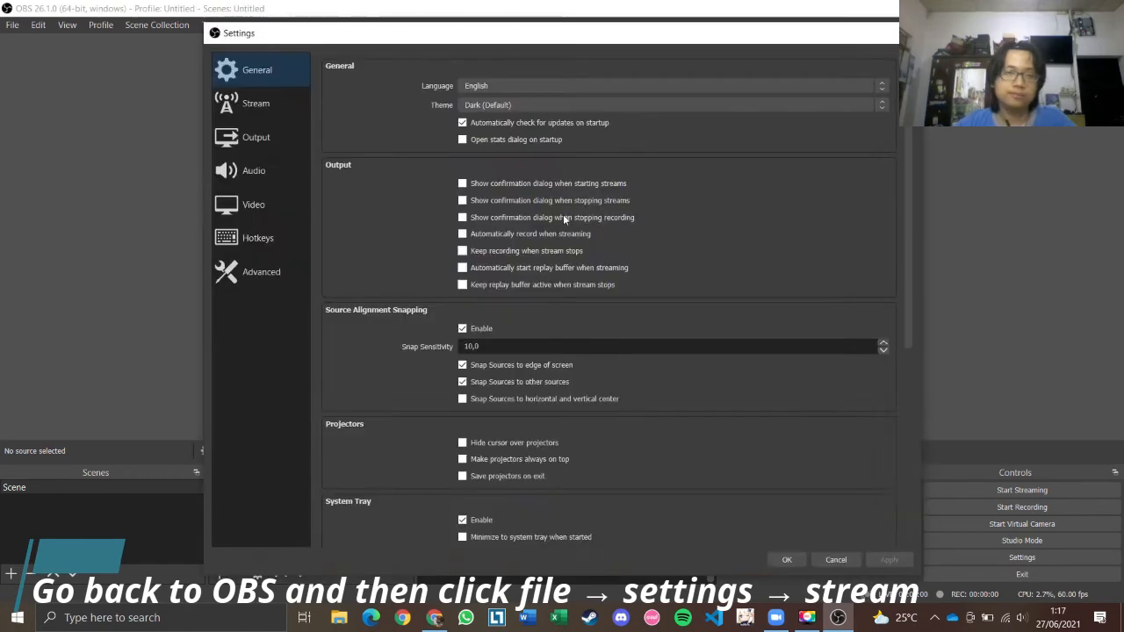
Step: Set the stream service to YouTube - RTMPS, paste the copied stream key, and apply
click(273, 105)
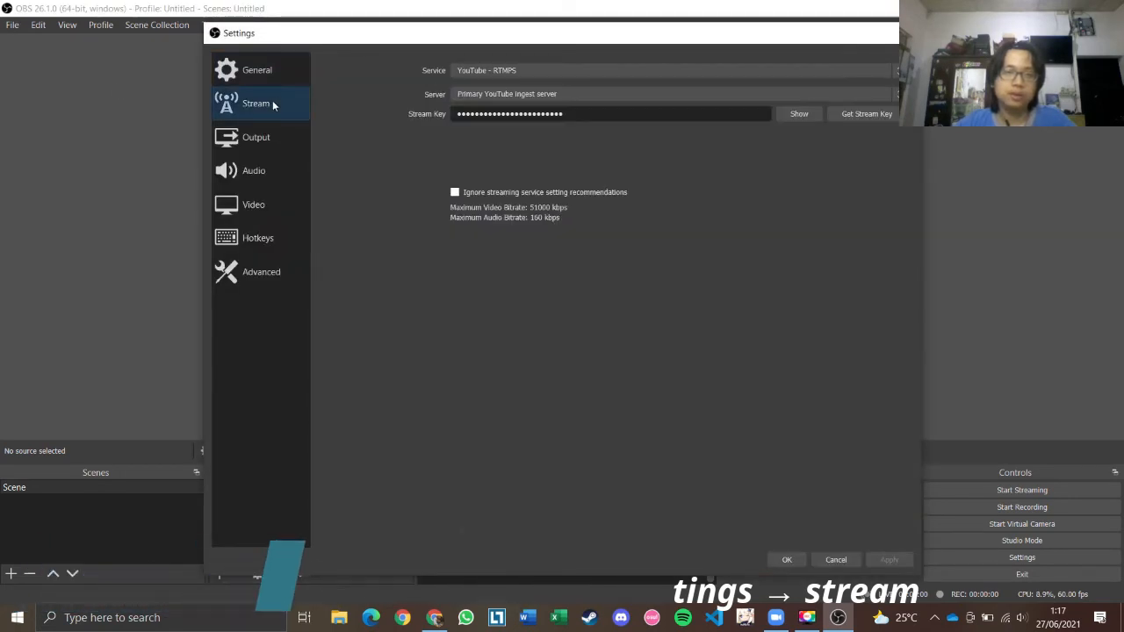
click(583, 74)
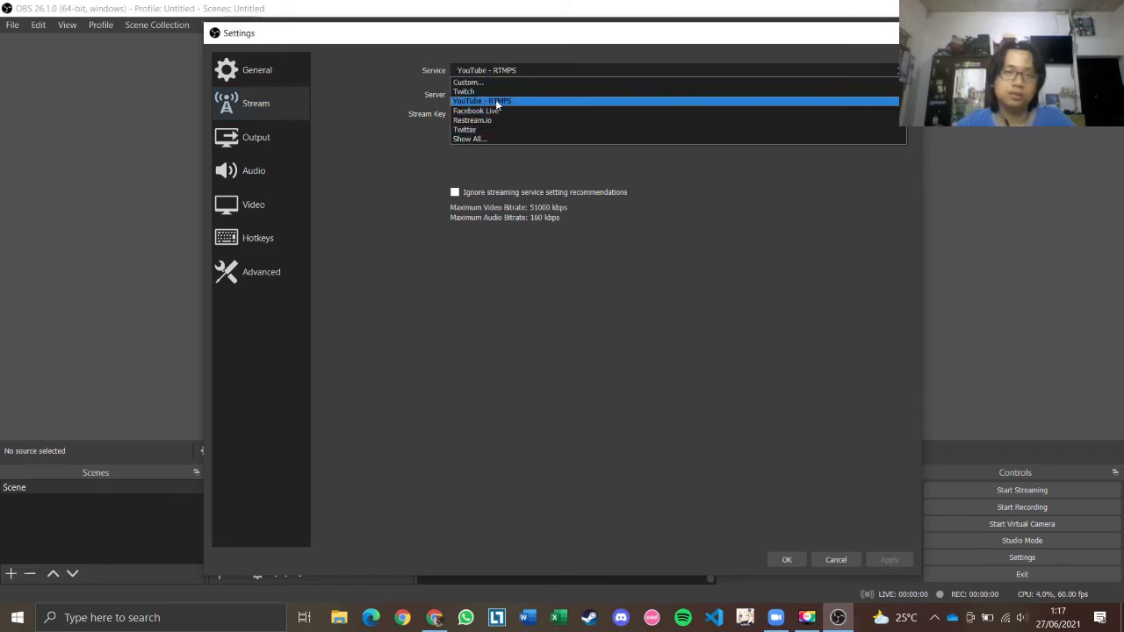
click(498, 101)
key(ctrl+a)
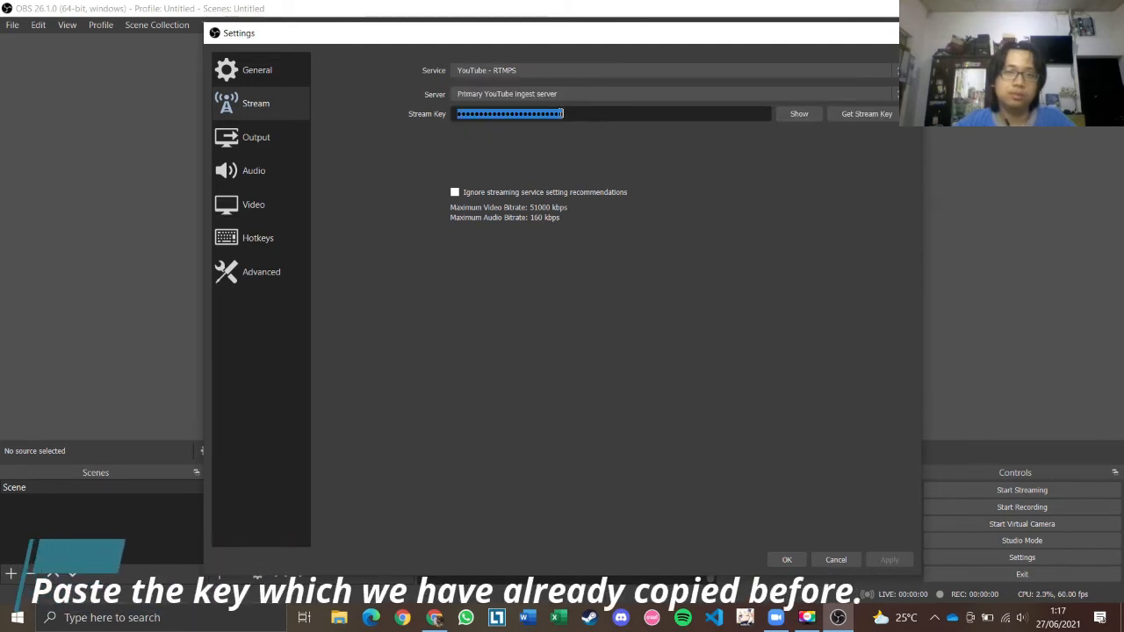
key(ctrl+v)
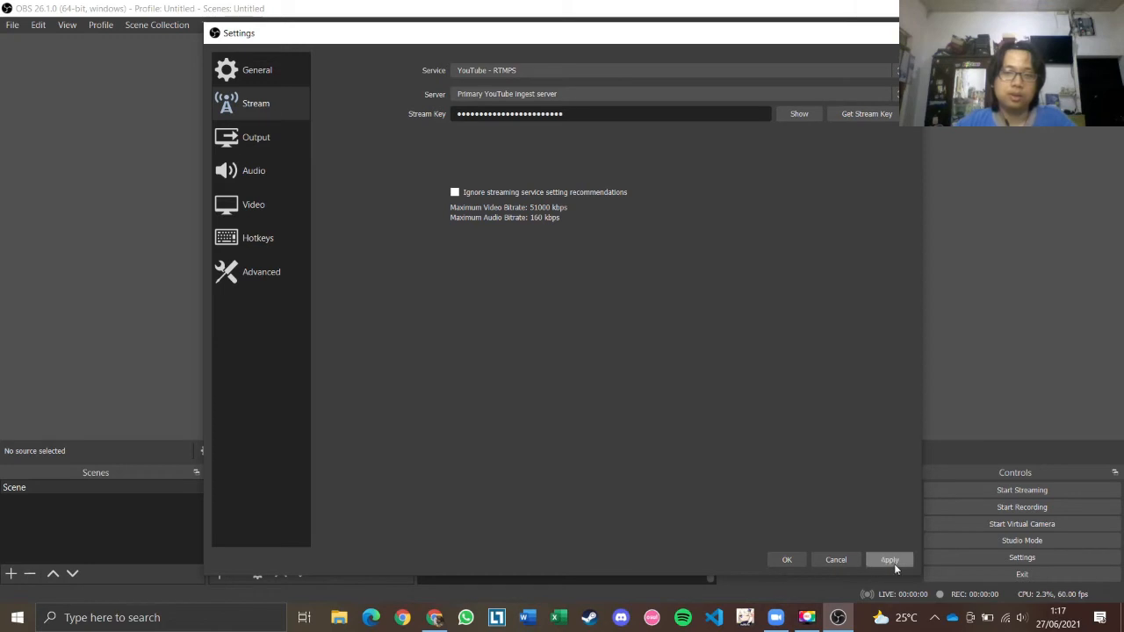
click(788, 560)
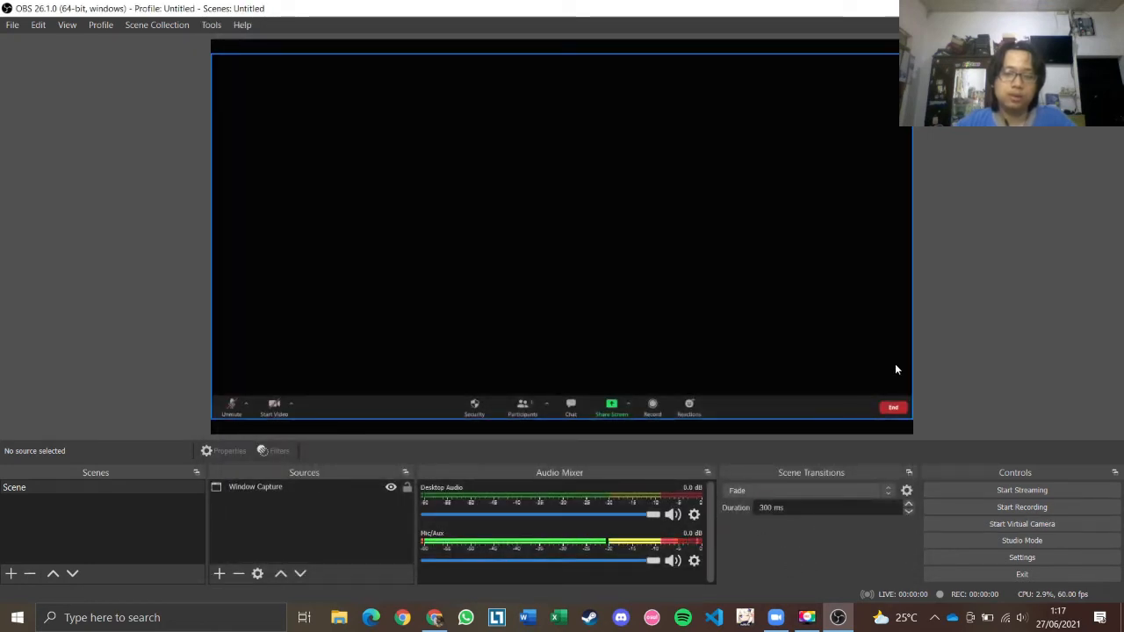
Step: Start streaming from OBS and switch back to YouTube Studio
click(1023, 490)
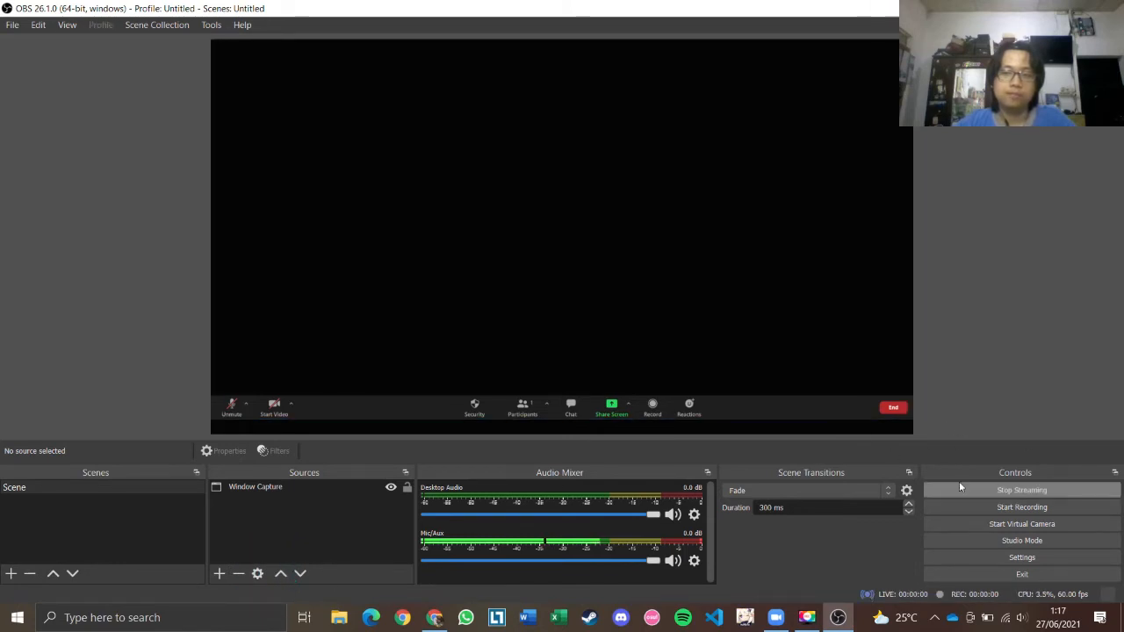
key(alt+Tab)
Step: Check the stream shows Excellent connection and watch the live preview full screen
key(alt+Tab)
key(Tab)
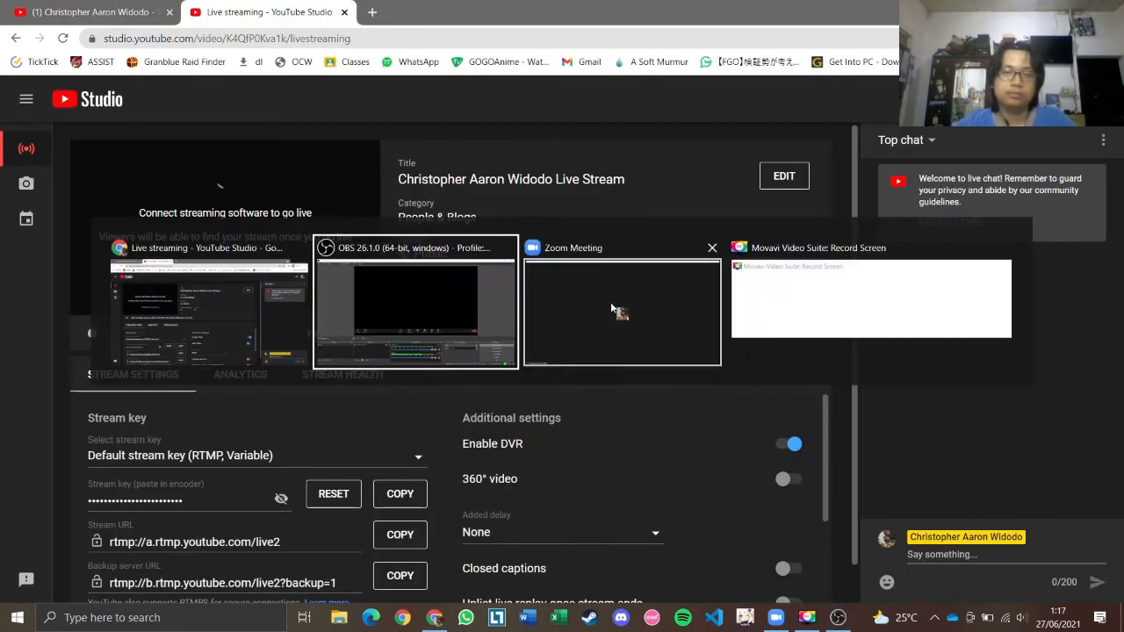
key(alt+Tab)
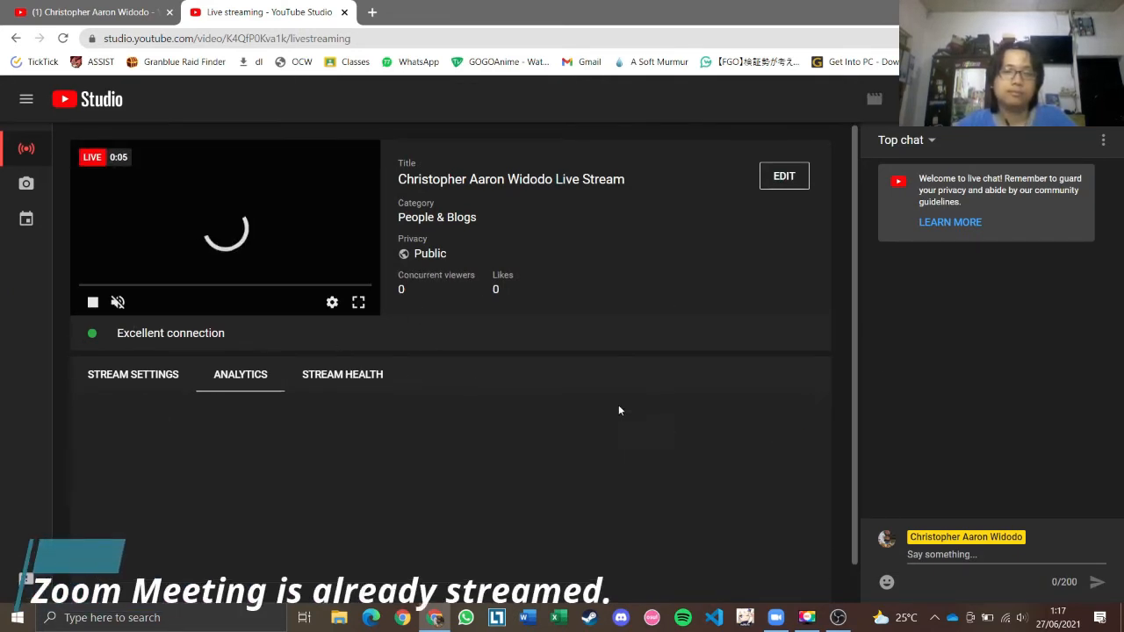
click(357, 304)
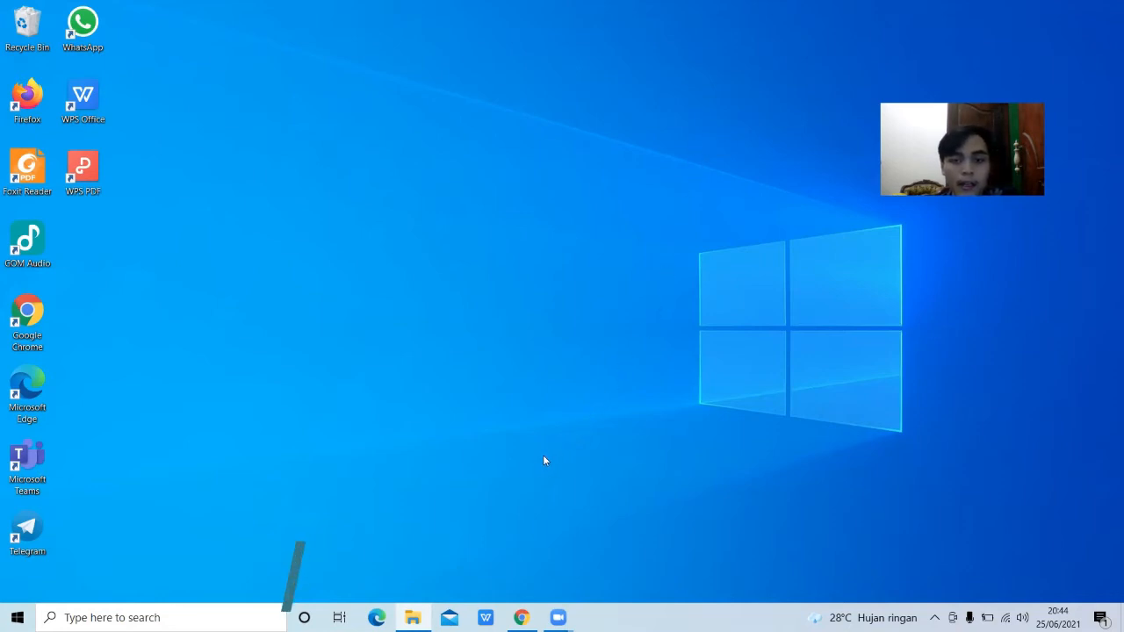
Step: Search 'download yellowduck' in Chrome and open the yellowduck.tv homepage
mouse_move(522, 618)
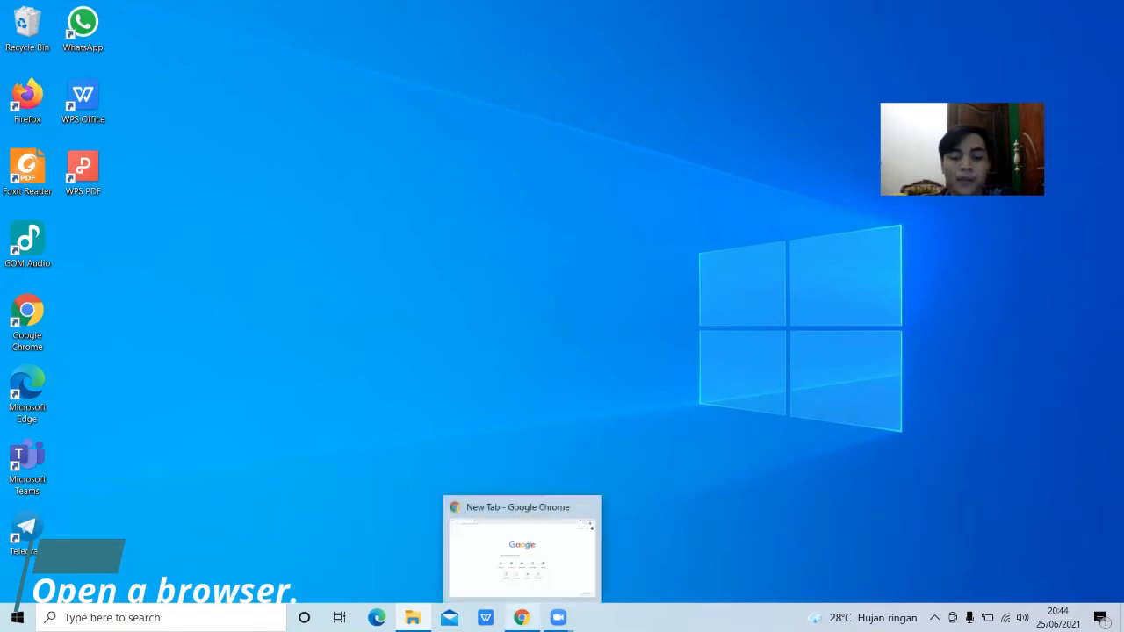
click(522, 617)
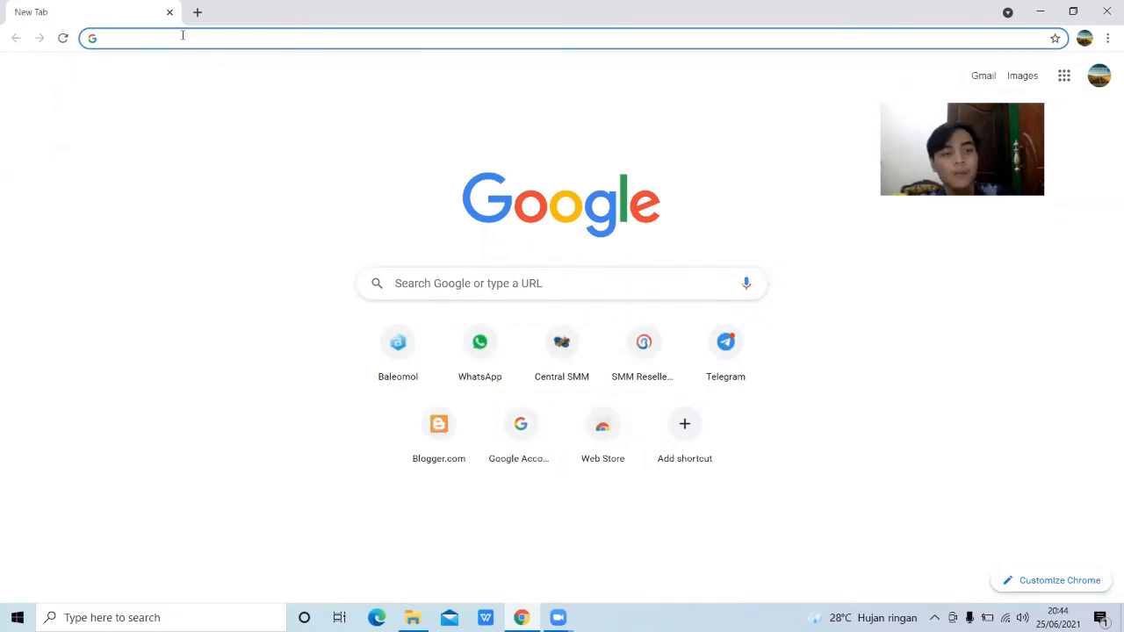
text(do)
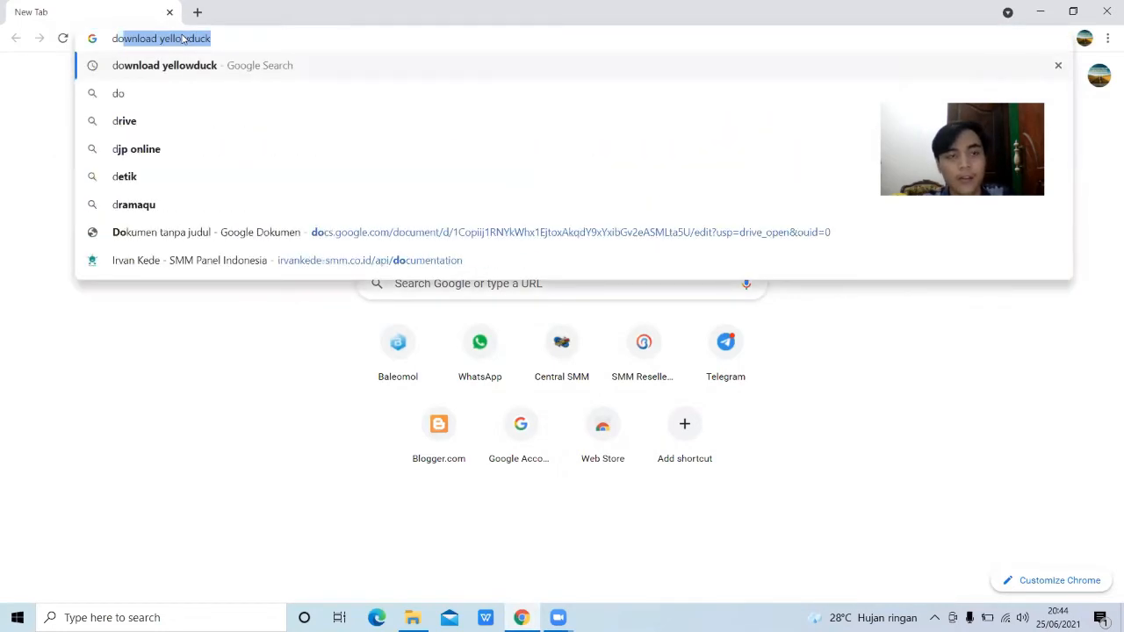
click(211, 68)
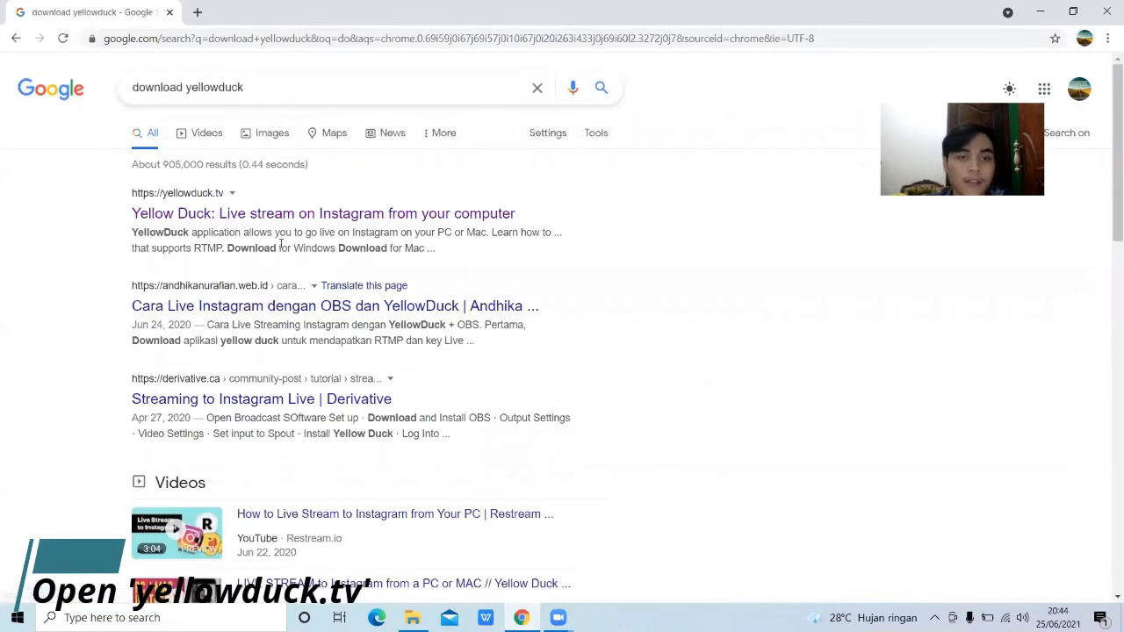
click(168, 211)
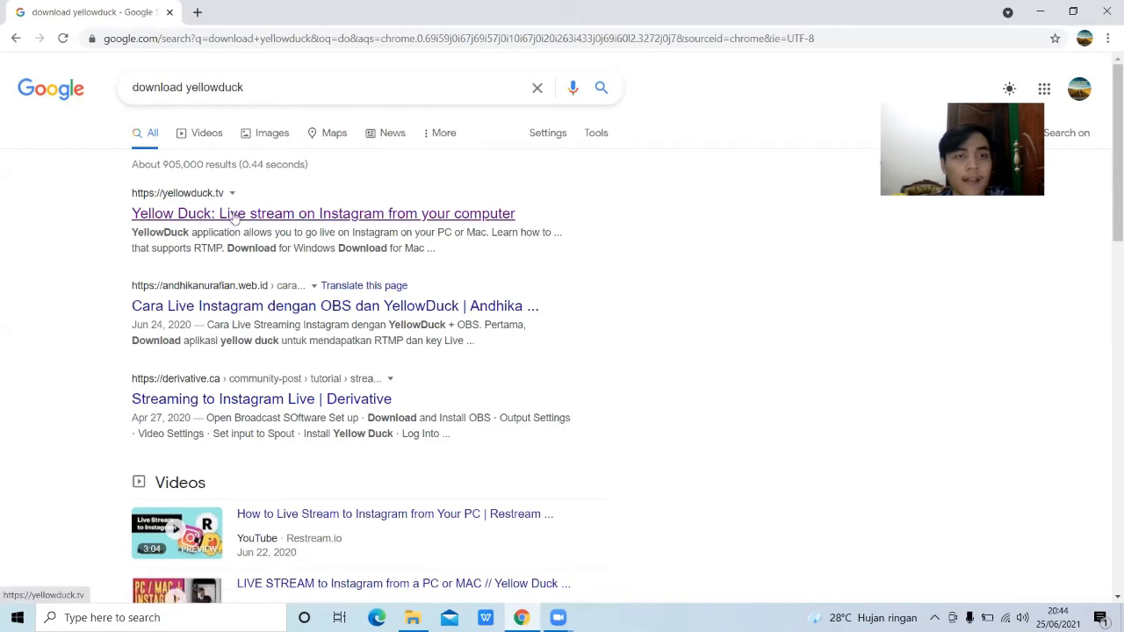
click(235, 217)
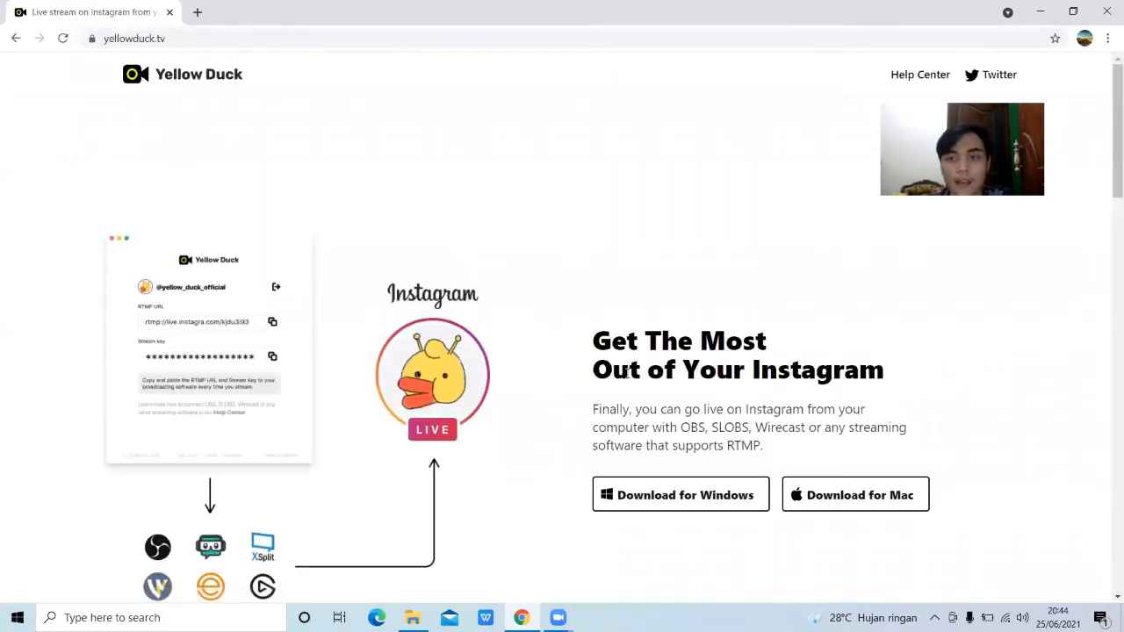
Step: Download the YellowDuck Setup installer for Windows and run it from the download bar
scroll(910, 402, down, 2)
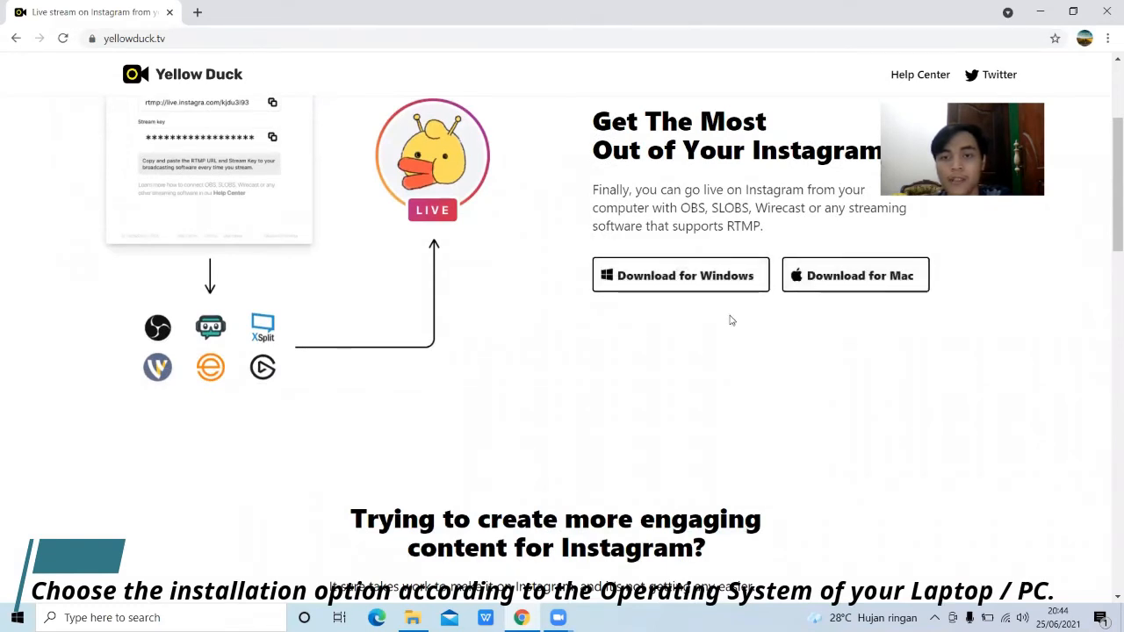
click(693, 280)
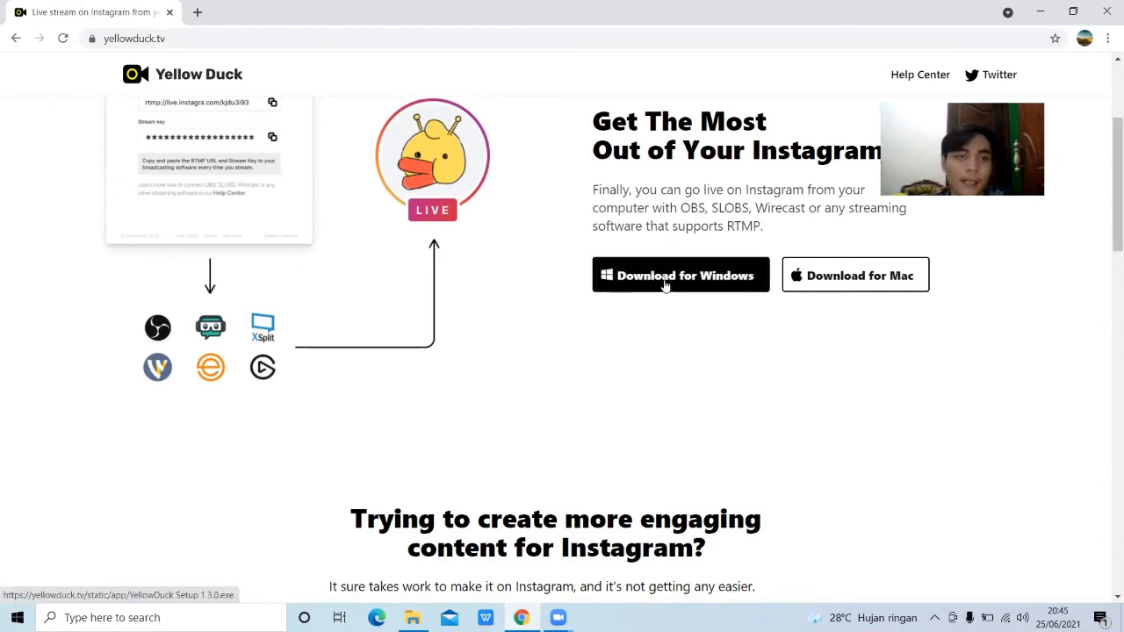
click(665, 283)
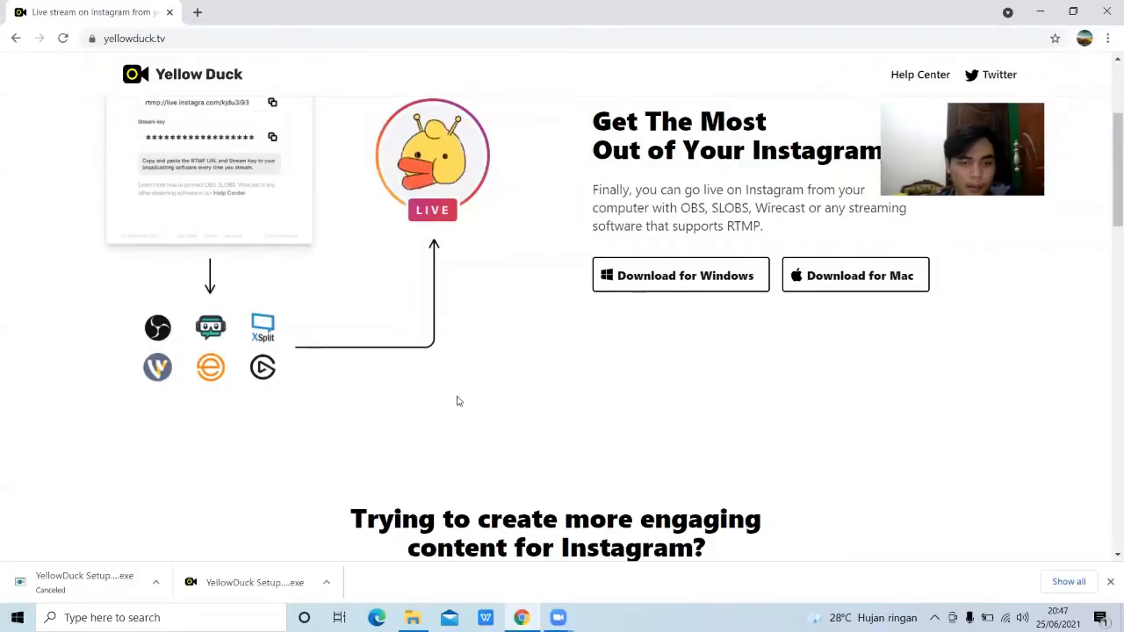
click(328, 582)
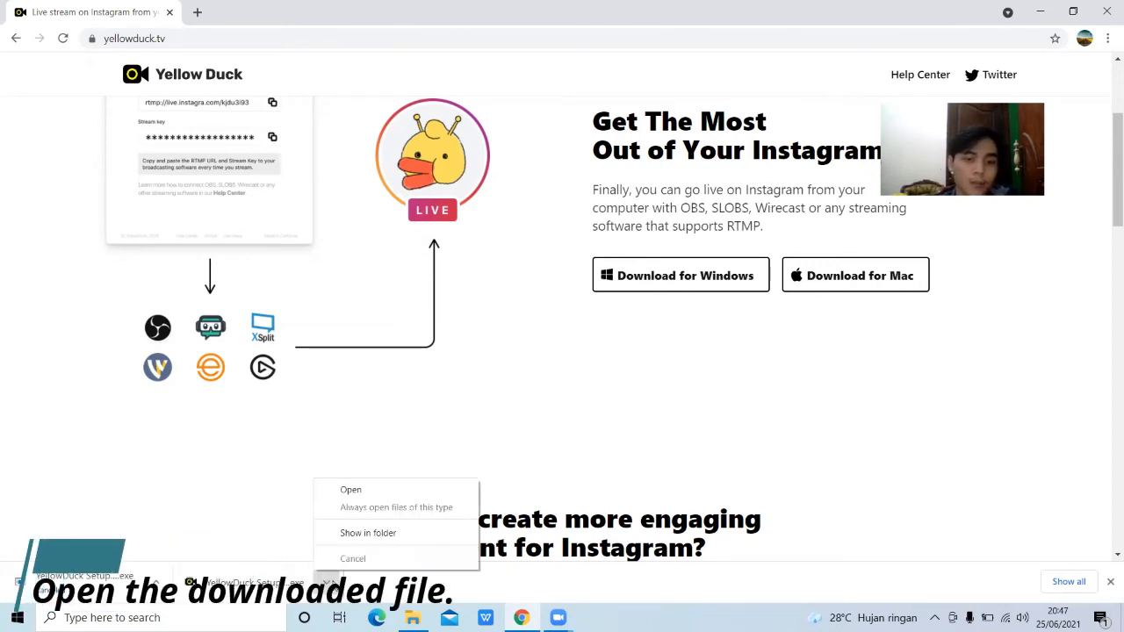
click(372, 489)
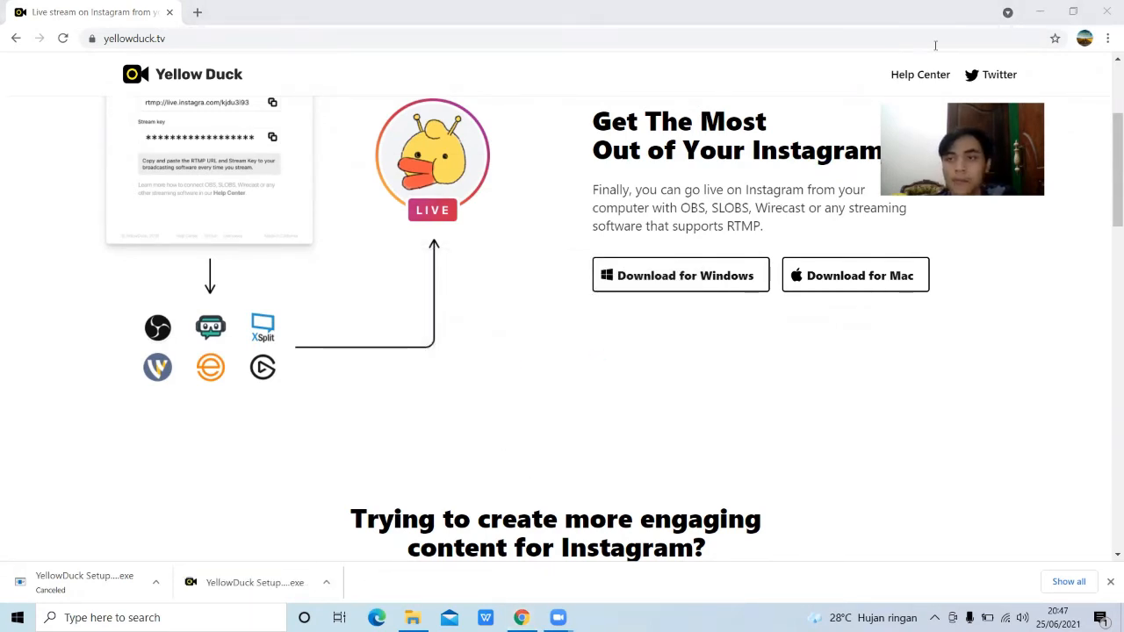
click(1039, 12)
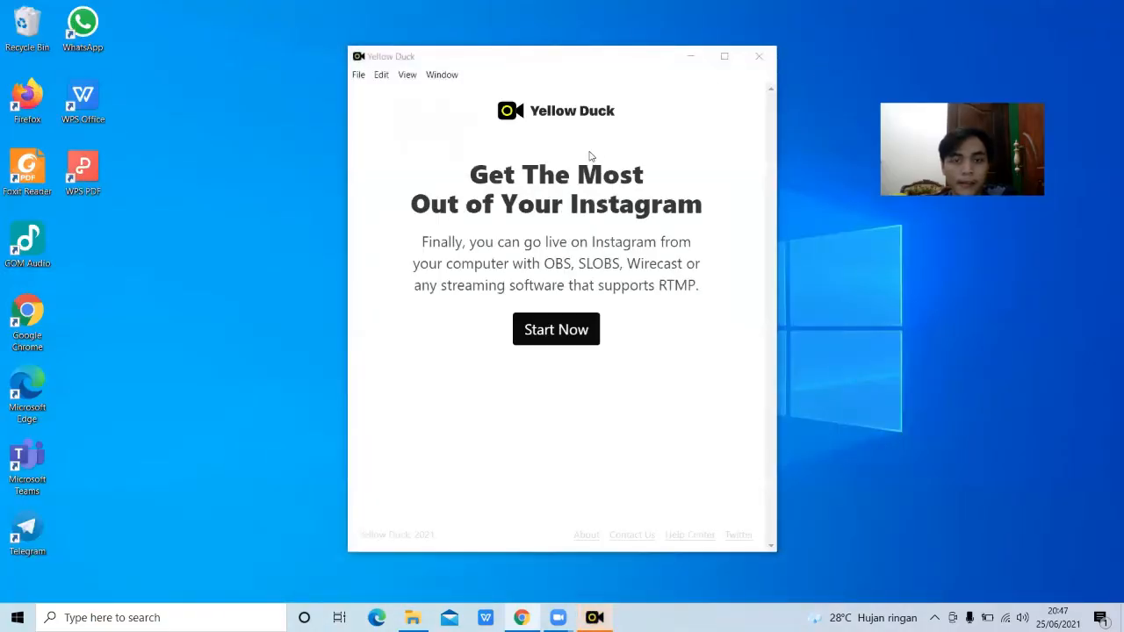
Step: Minimize, maximize and restore the Yellow Duck window, then continue with Start Now to the Instagram login
click(692, 61)
click(595, 618)
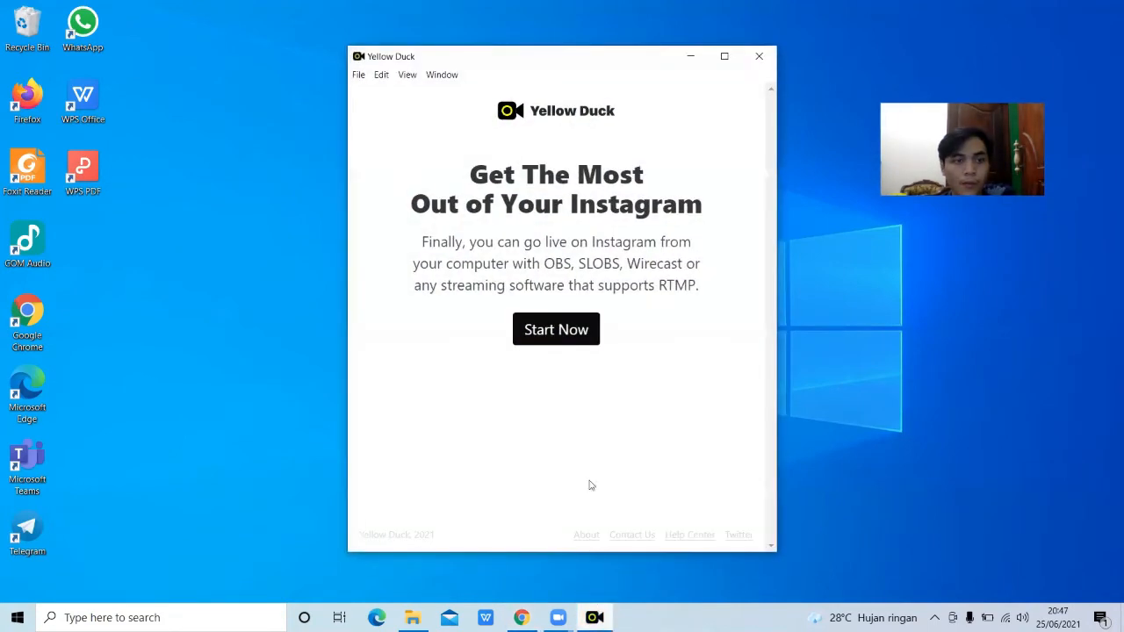
click(725, 57)
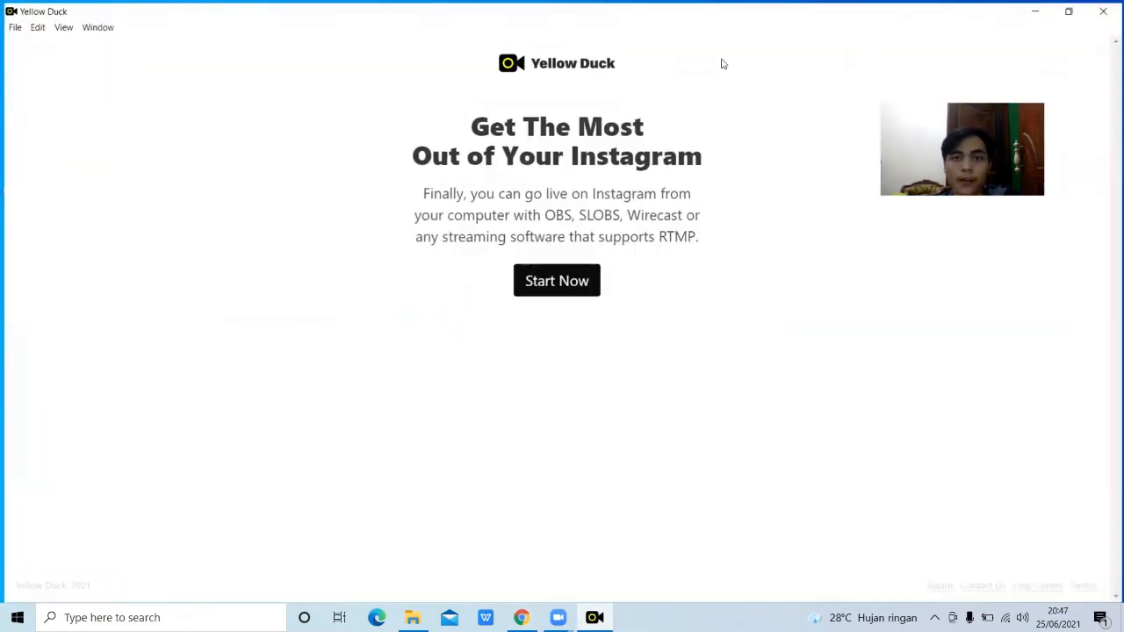
click(1072, 9)
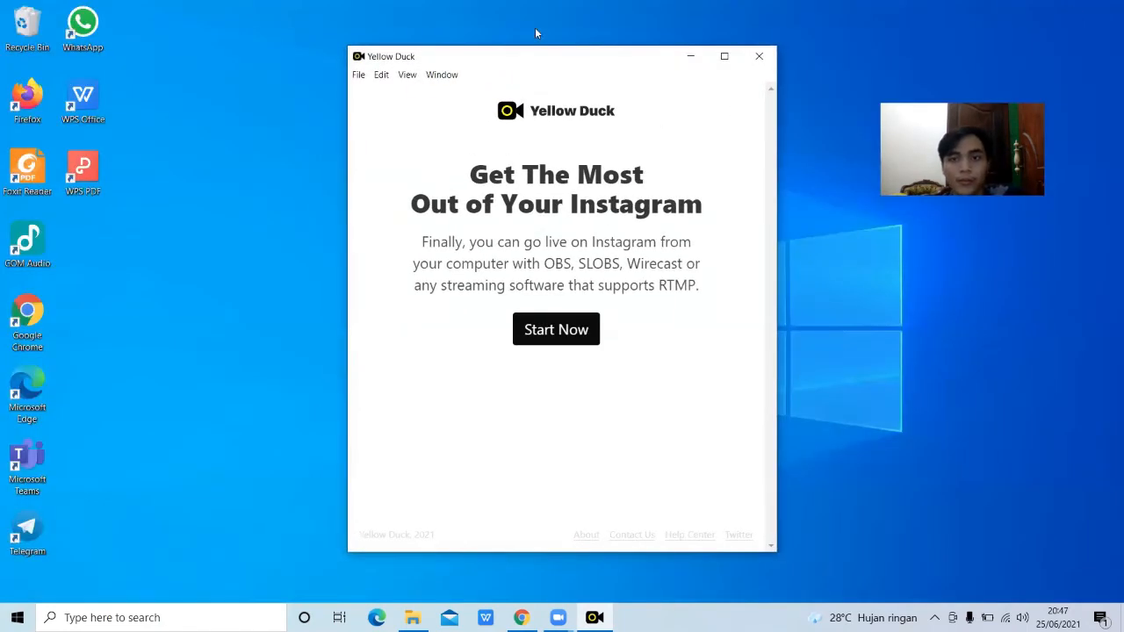
click(592, 331)
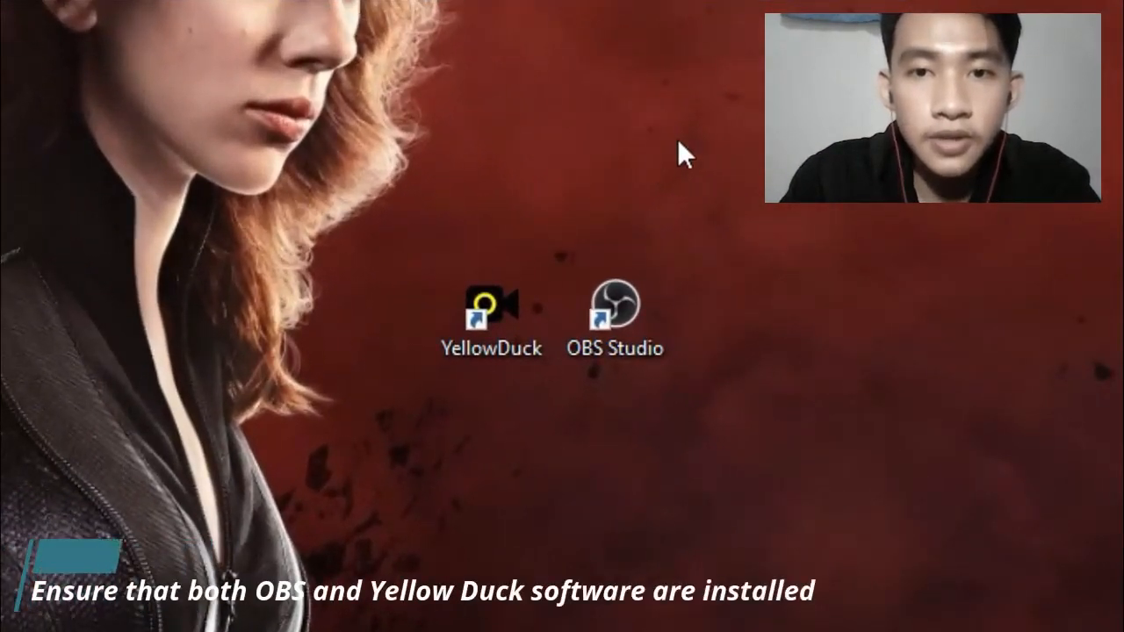
Step: Confirm the YellowDuck and OBS Studio desktop shortcuts exist, then launch OBS Studio
drag(339, 195, 904, 501)
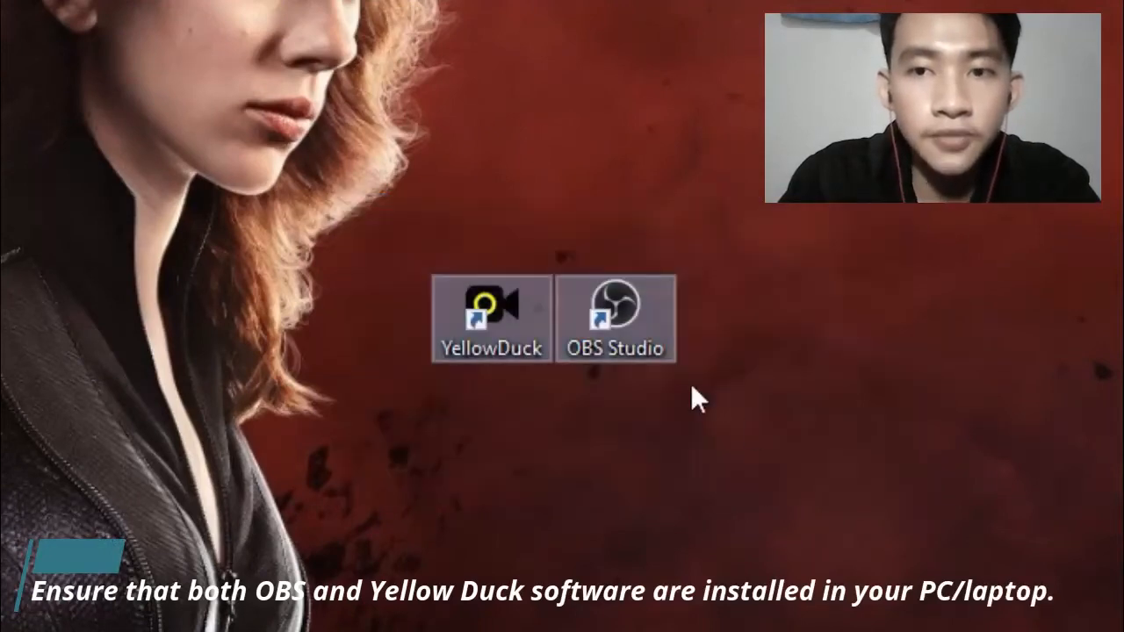
click(380, 206)
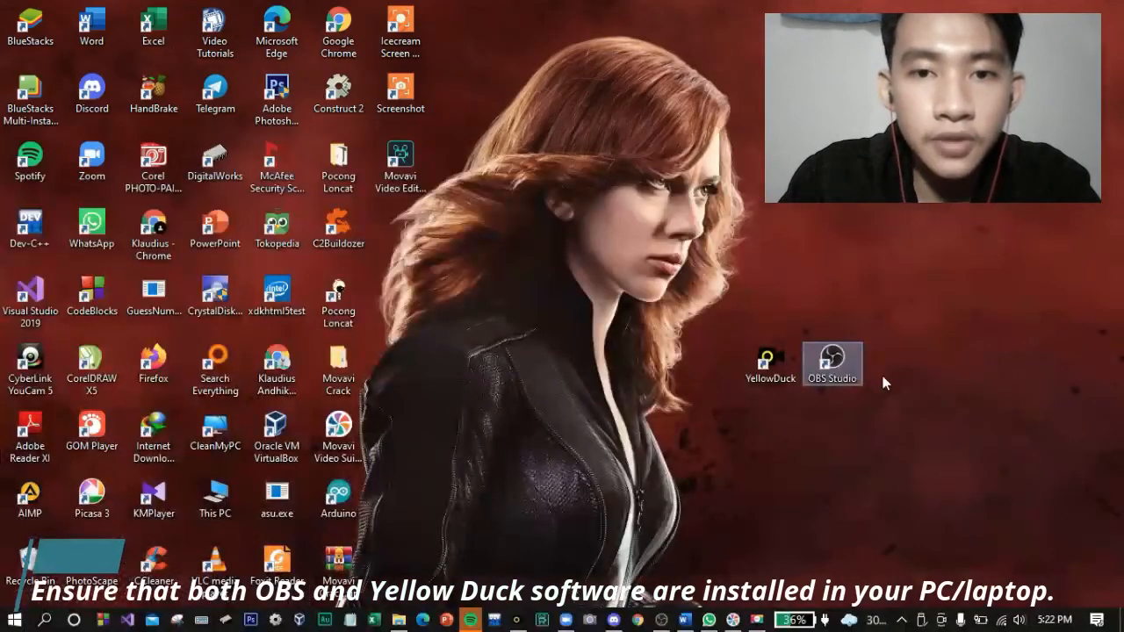
drag(931, 324, 670, 389)
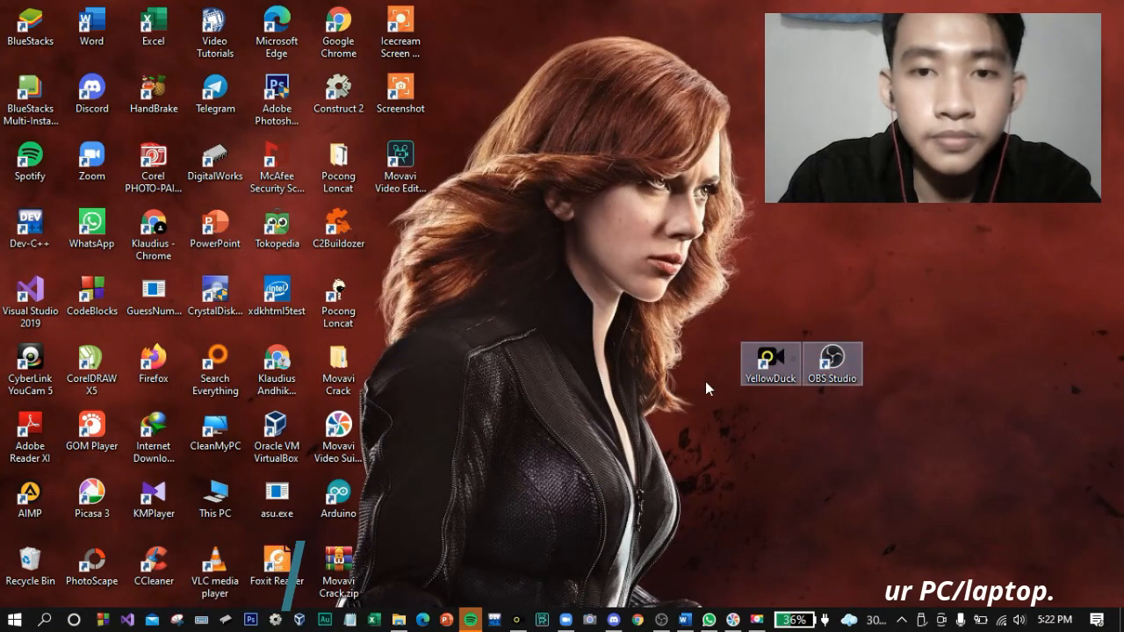
click(724, 468)
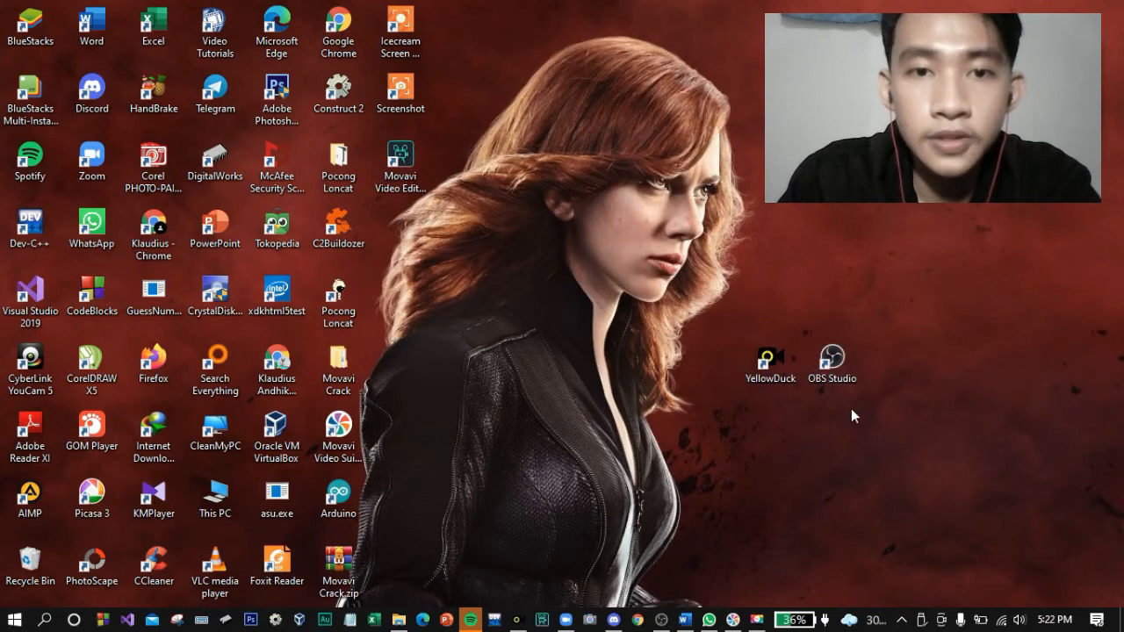
click(826, 356)
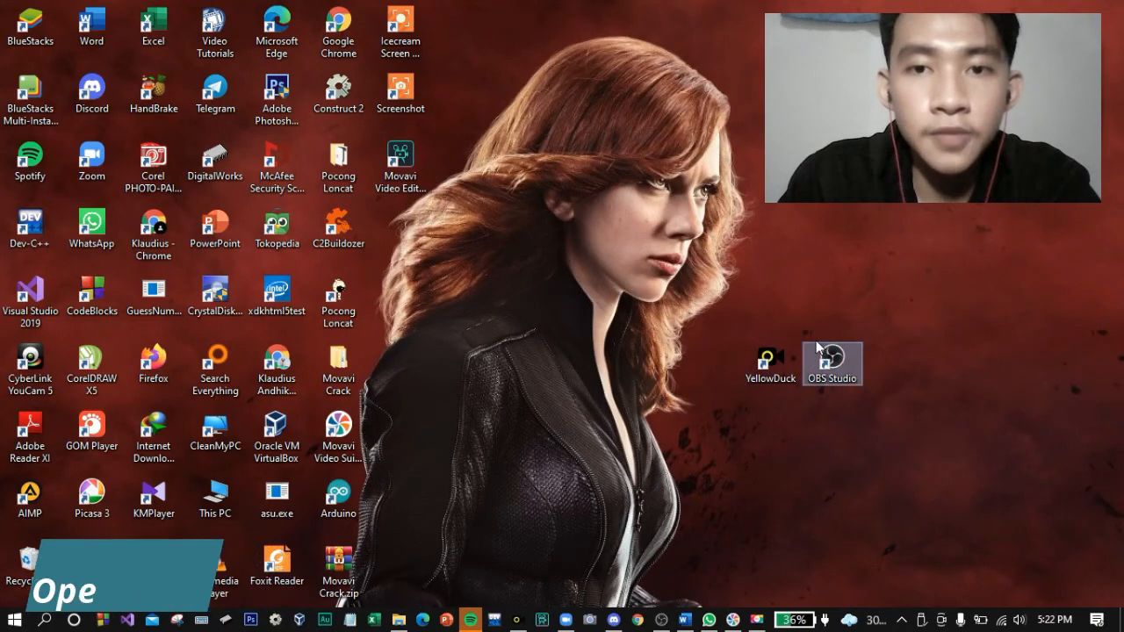
click(663, 620)
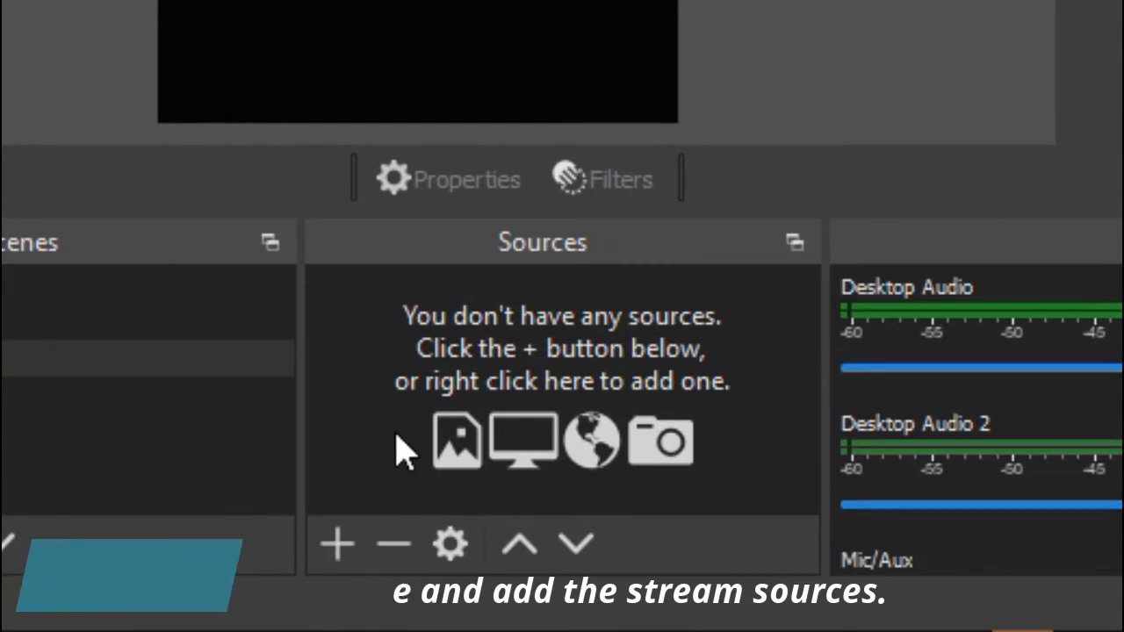
Step: Add Window Capture 2 for Zoom Meeting with Automatic capture, then move it lower and shrink it
click(331, 551)
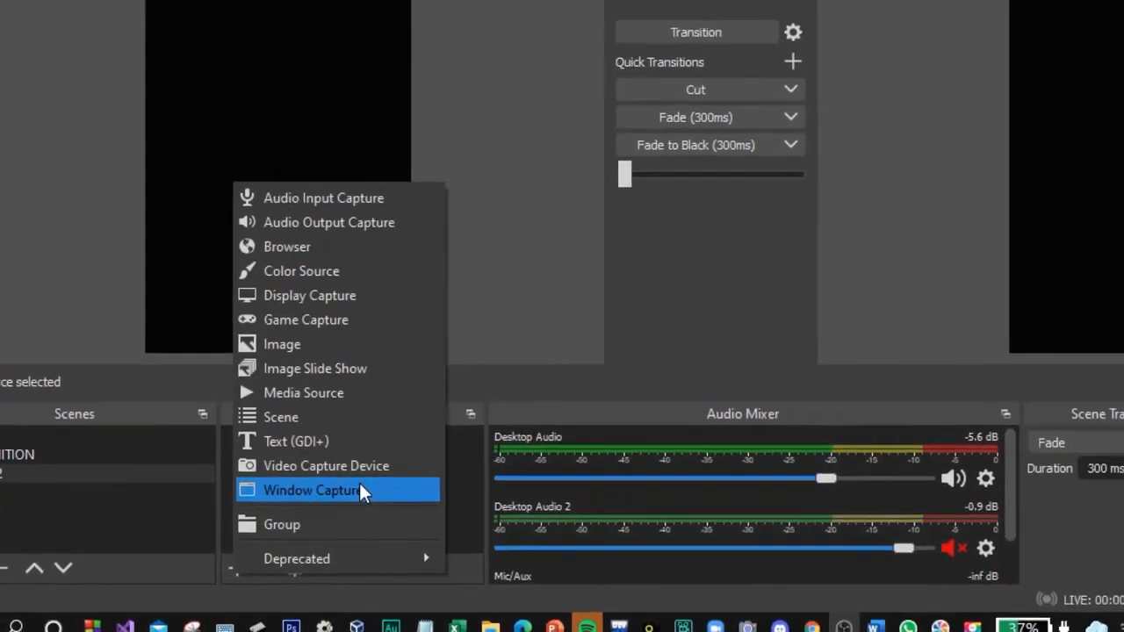
click(360, 489)
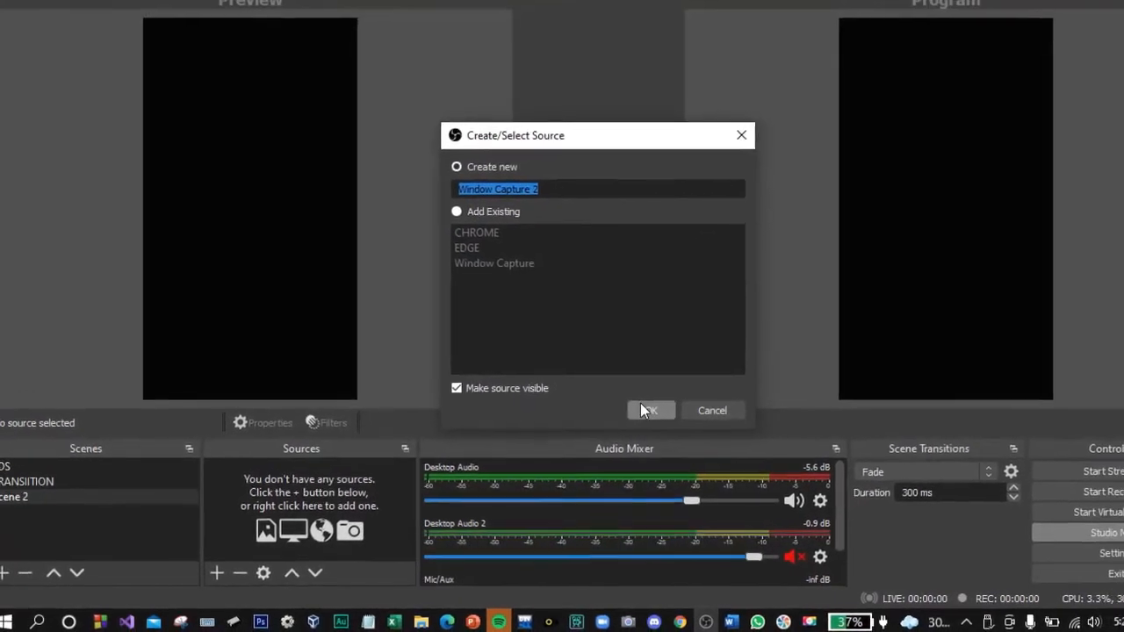
click(646, 410)
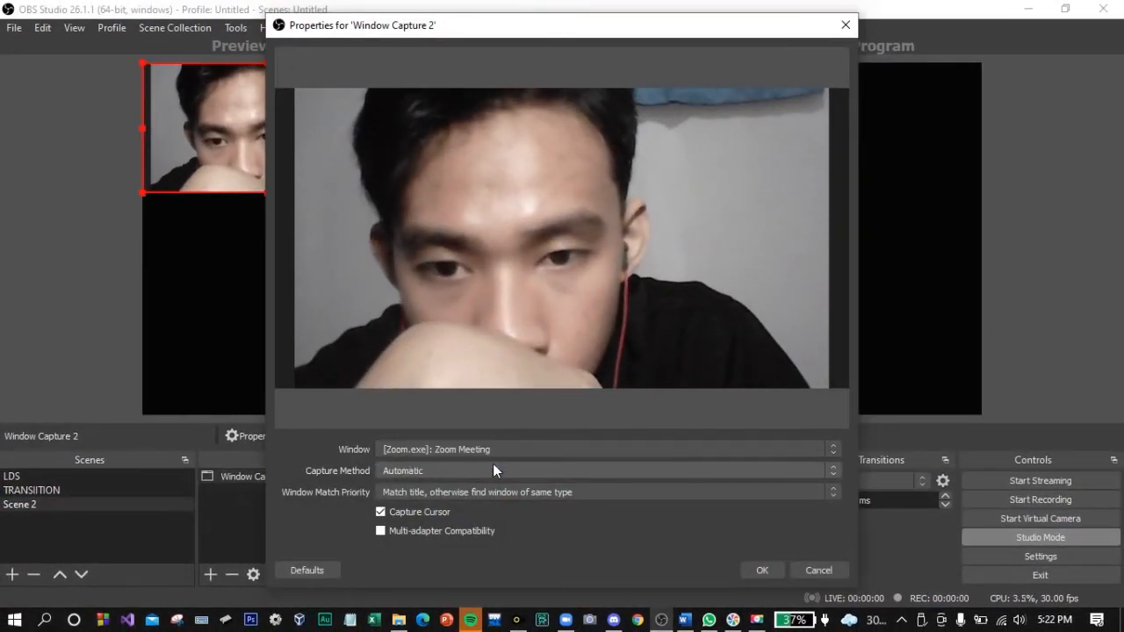
click(495, 469)
click(501, 467)
click(761, 570)
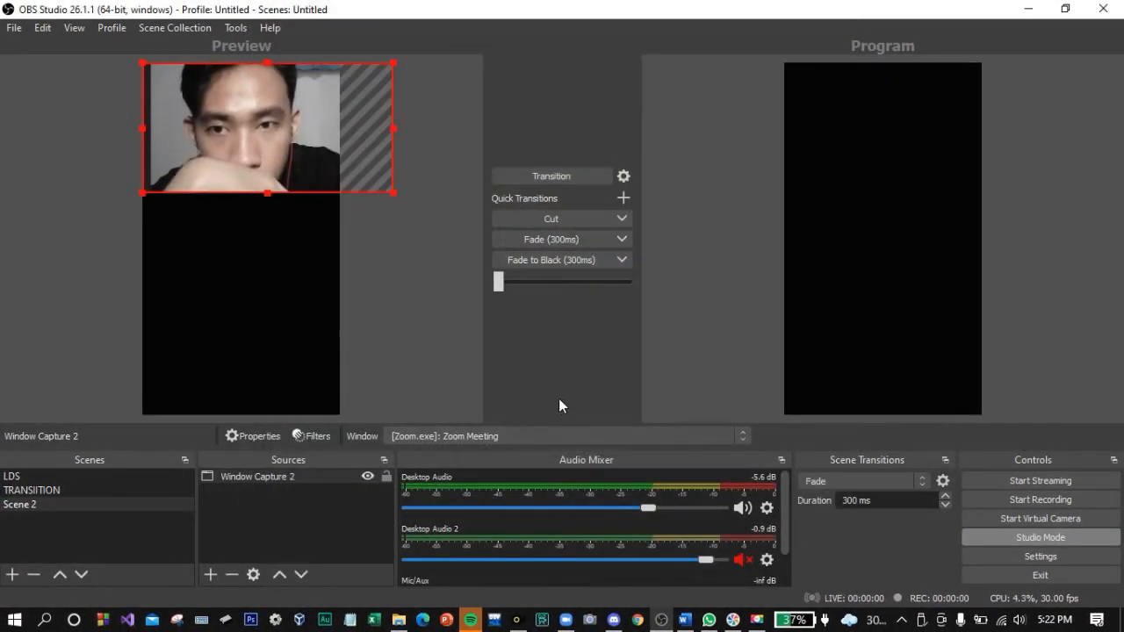
drag(296, 148, 281, 220)
drag(375, 254, 309, 220)
click(252, 489)
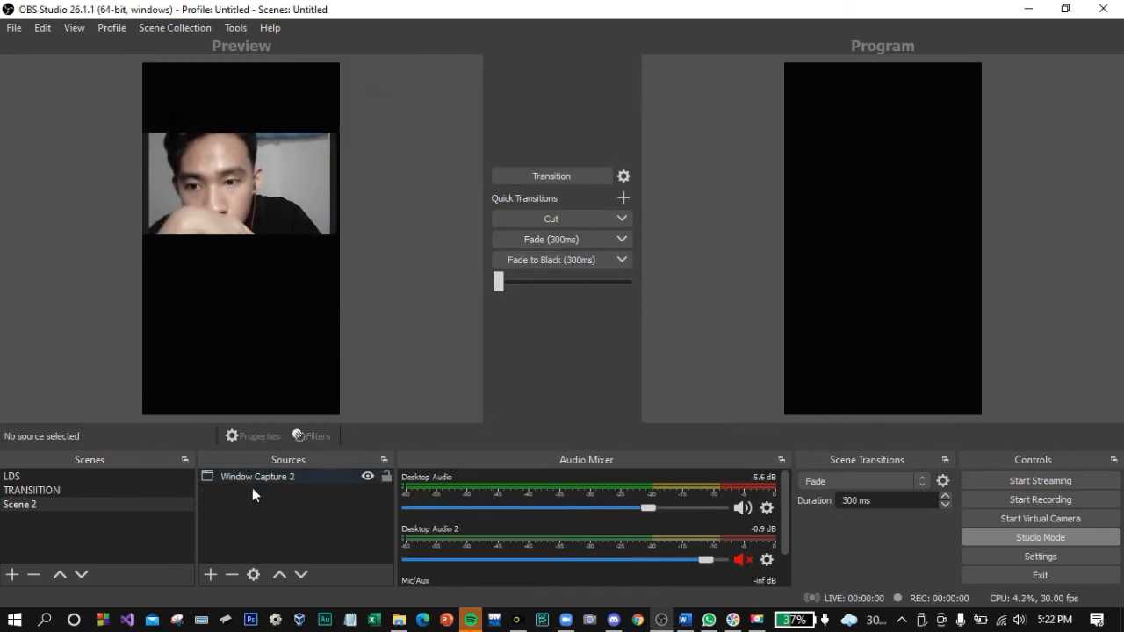
Step: Add an Image source using the pink feather background JPG from Downloads
click(210, 574)
click(266, 395)
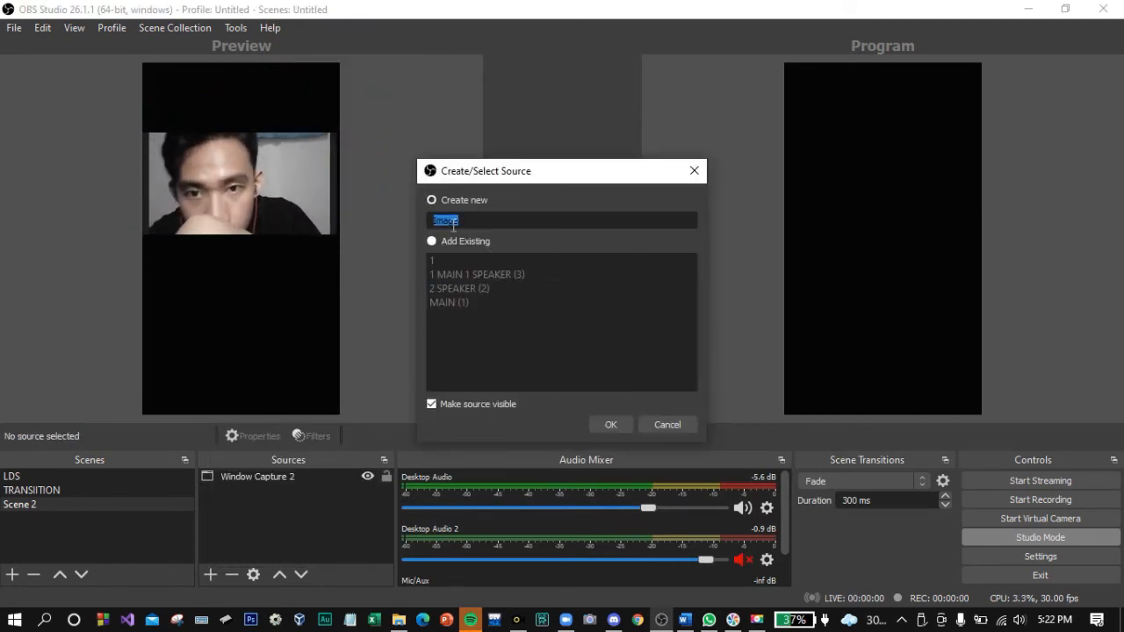
click(602, 424)
click(806, 451)
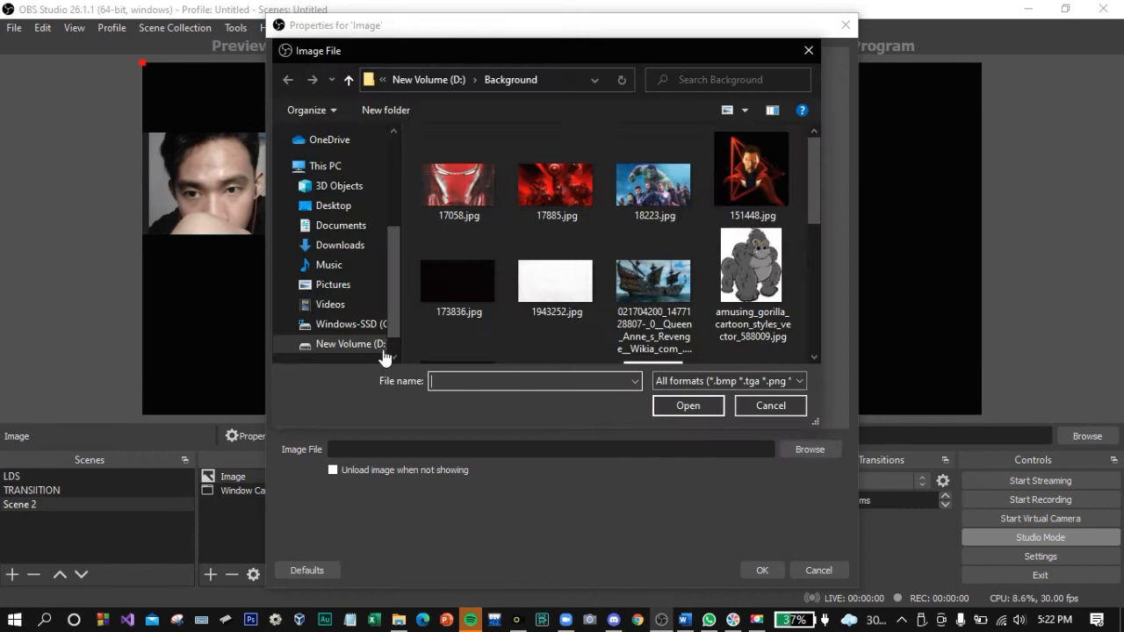
click(367, 249)
click(510, 172)
click(685, 405)
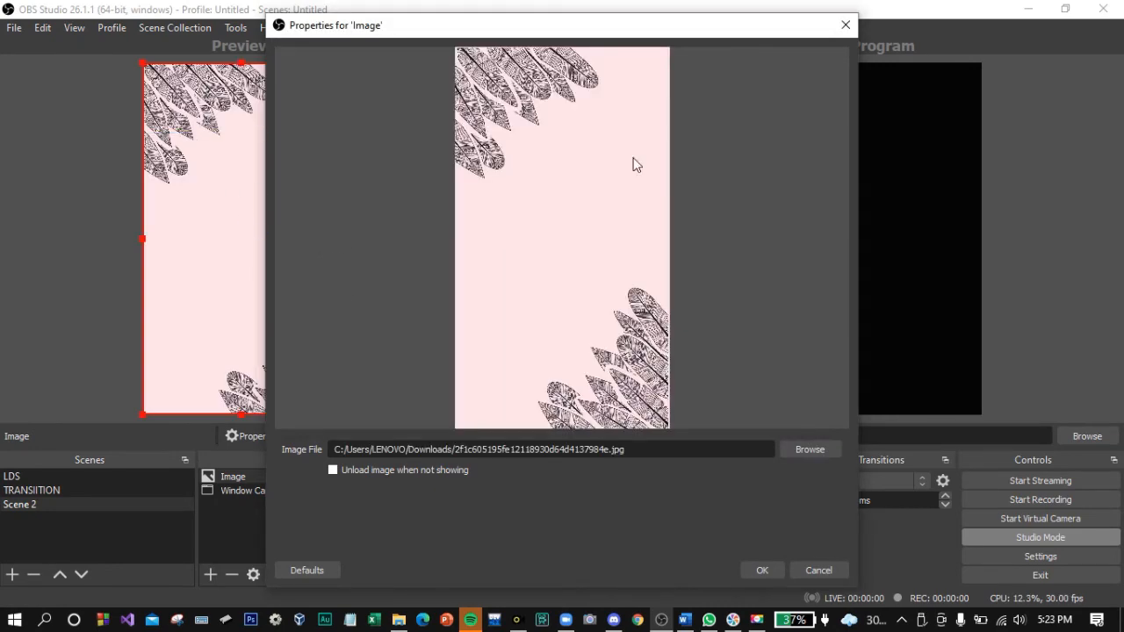
click(762, 571)
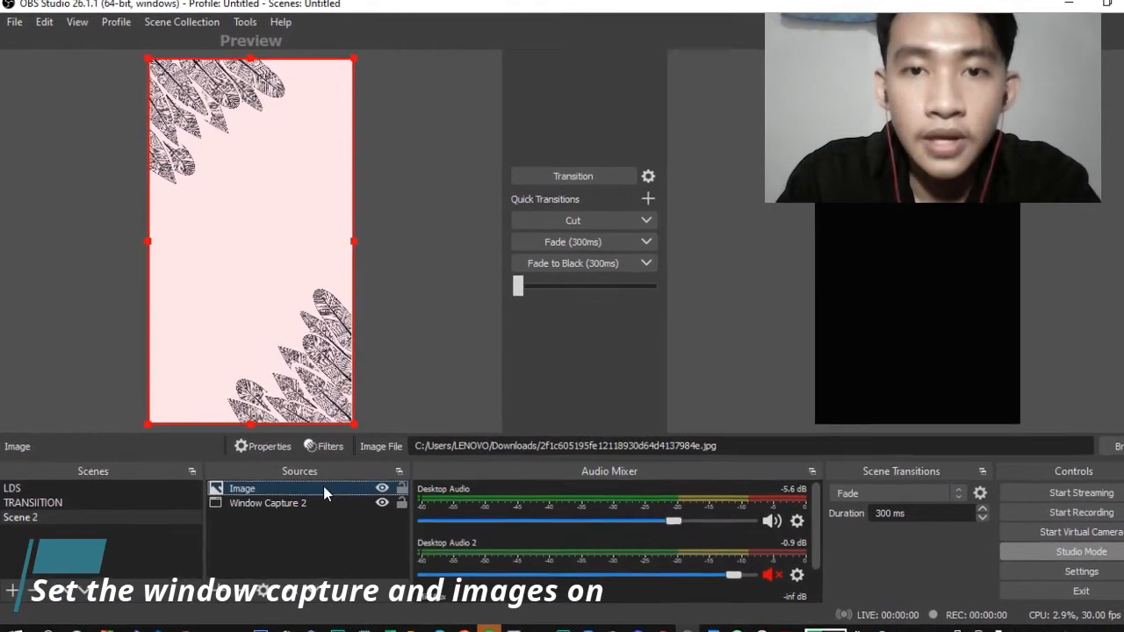
Step: Move the feather Image source below the Zoom capture in the source list
right_click(327, 489)
key(Escape)
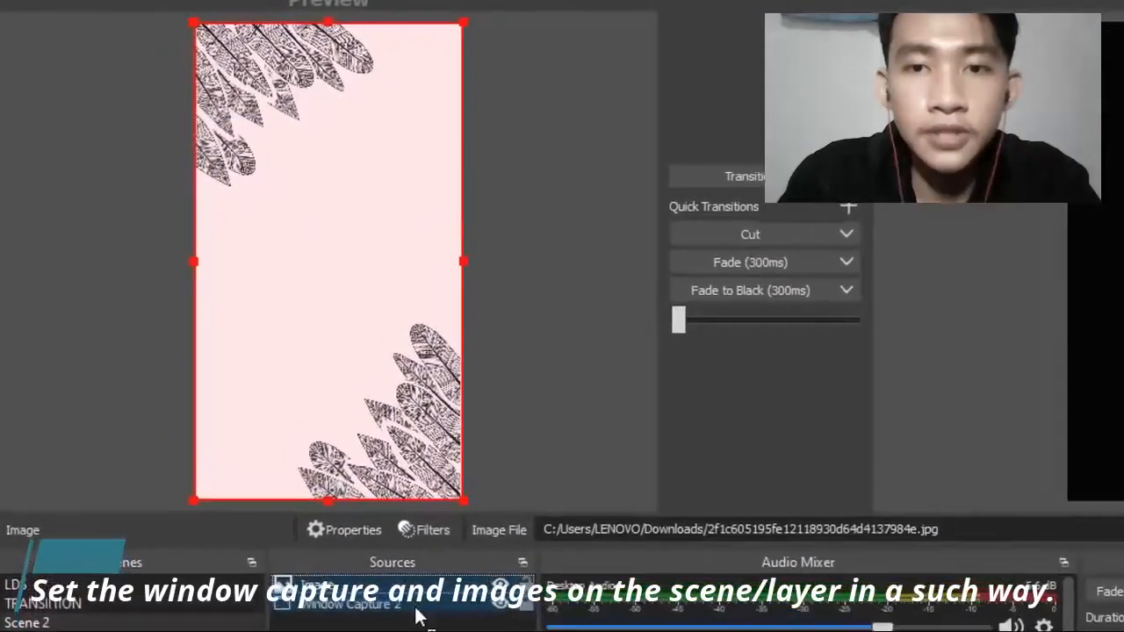
drag(377, 547, 378, 567)
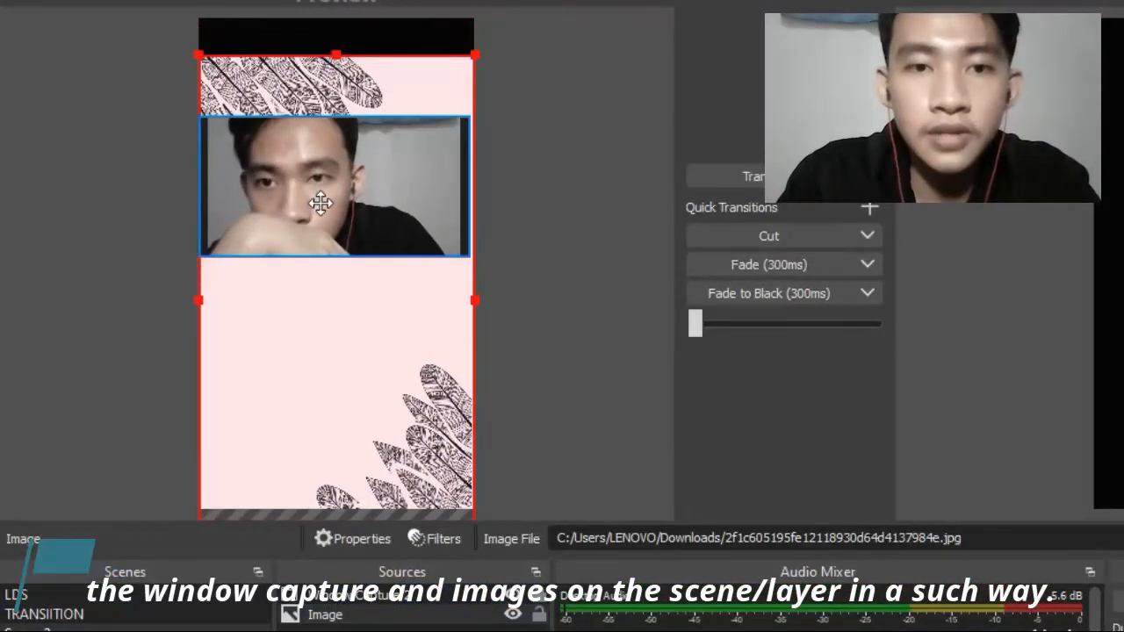
Step: Shrink Window Capture 2 and centre it on the feather background between the corners
click(614, 220)
click(413, 218)
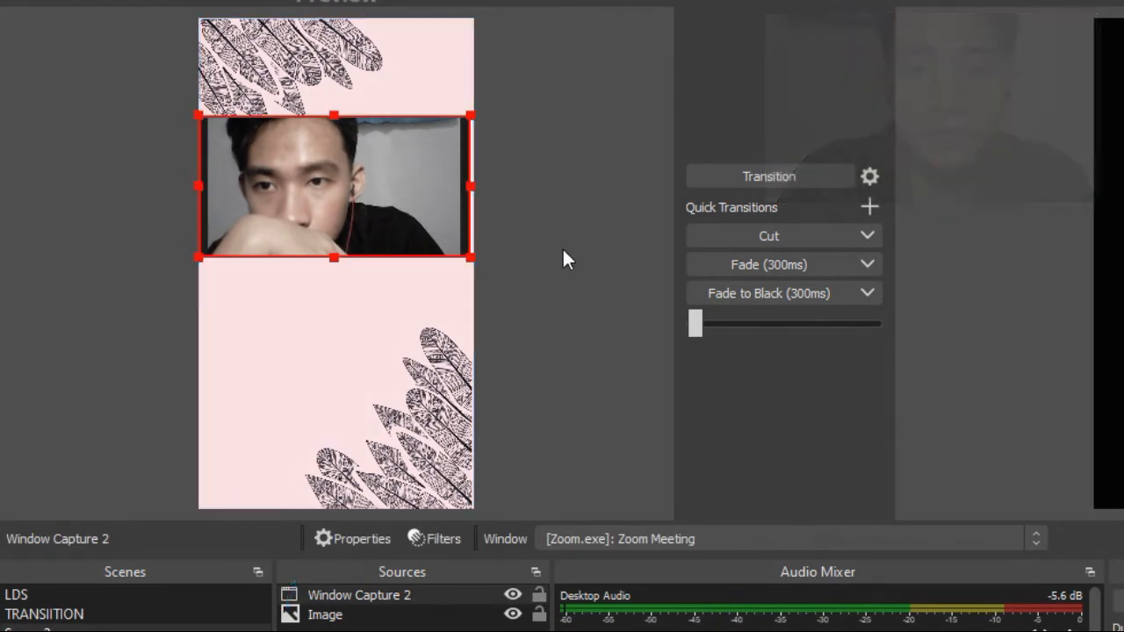
drag(472, 259, 431, 256)
drag(372, 213, 389, 271)
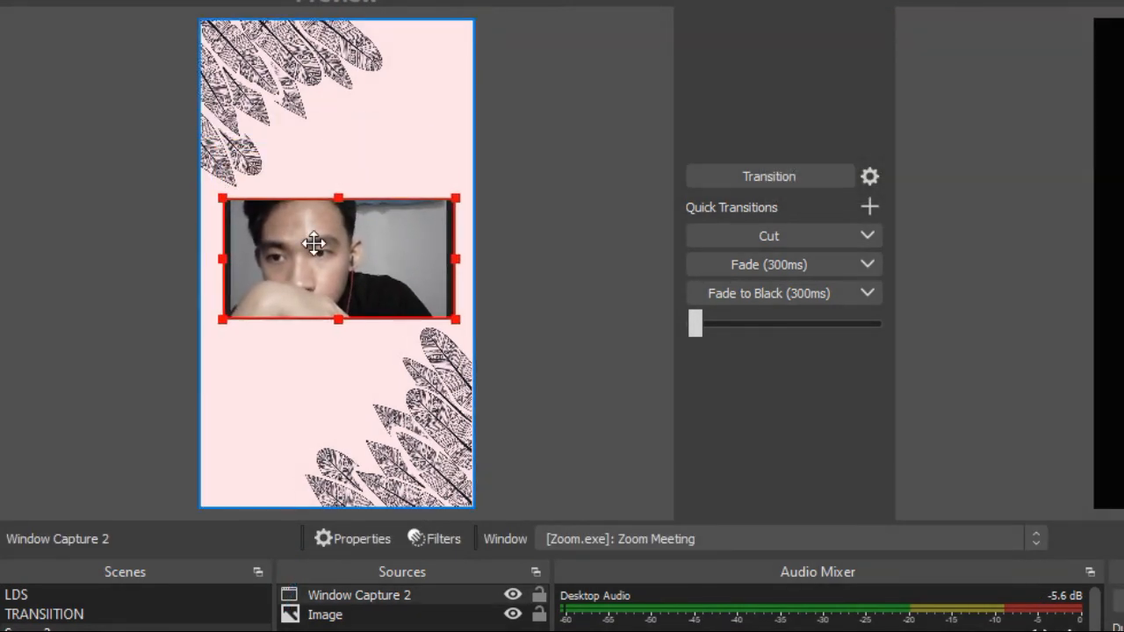
click(617, 175)
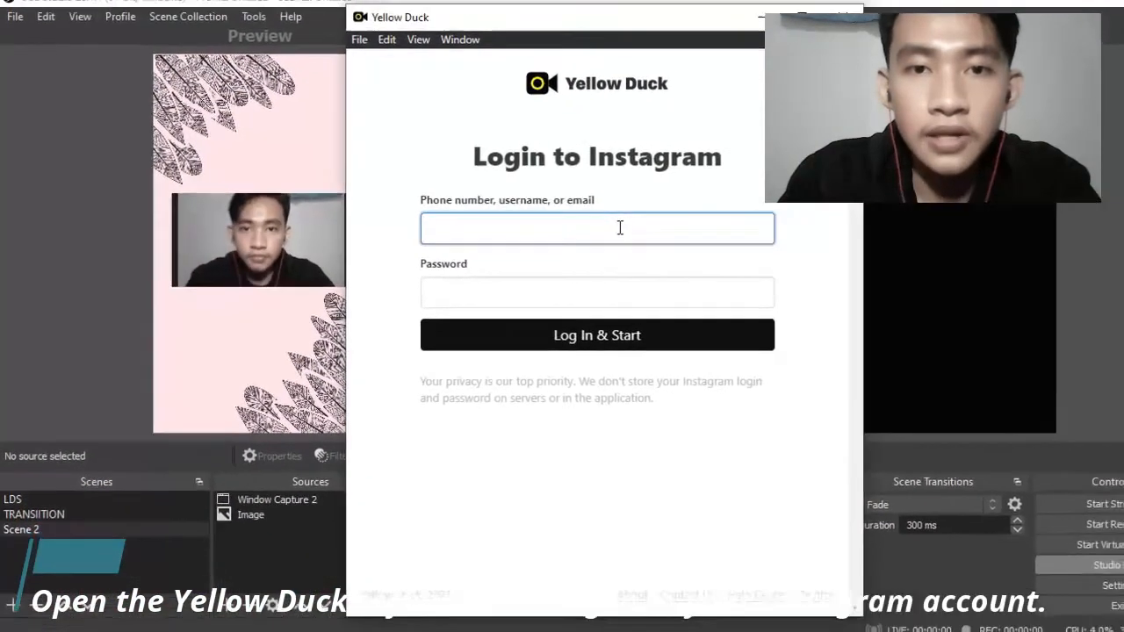
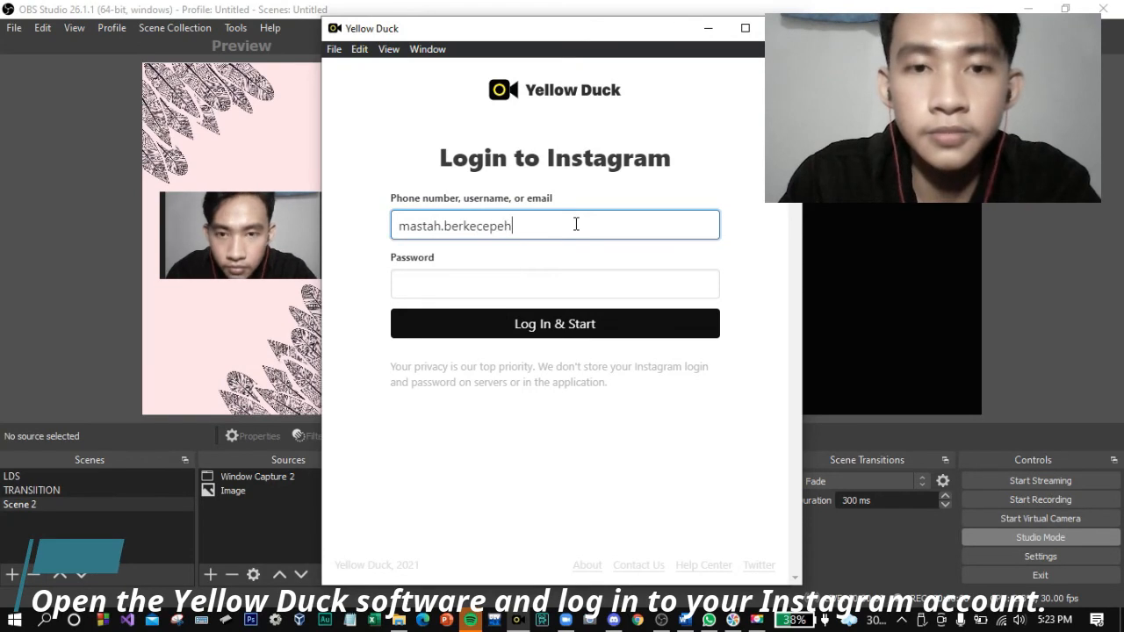
Step: Log in to Instagram in Yellow Duck with the account username and password
click(572, 274)
key(ctrl+v)
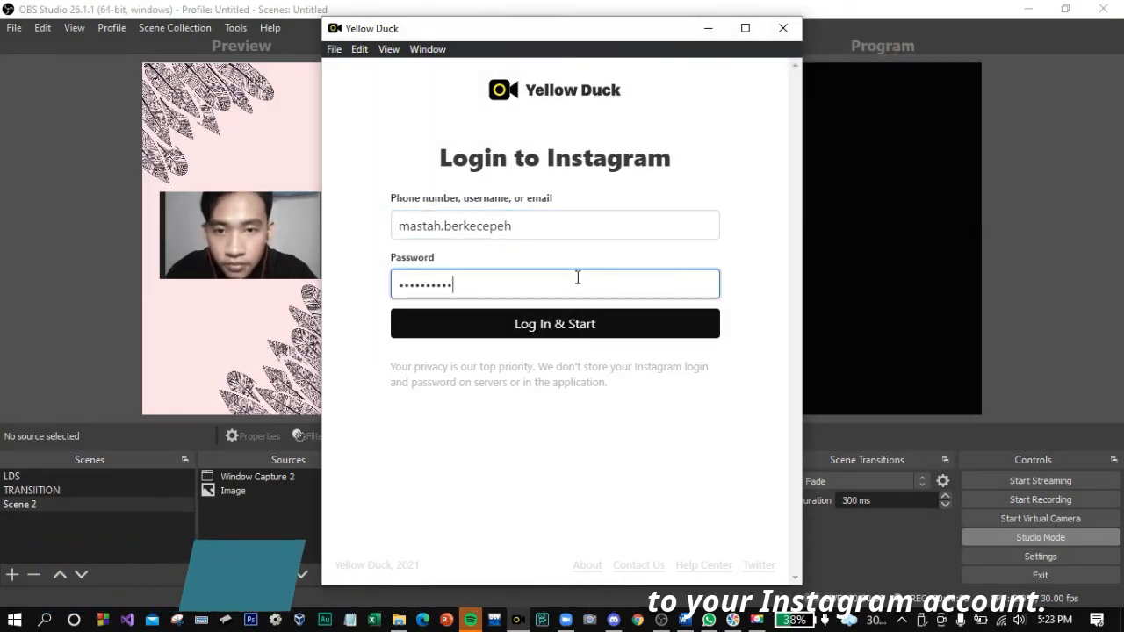
key(Return)
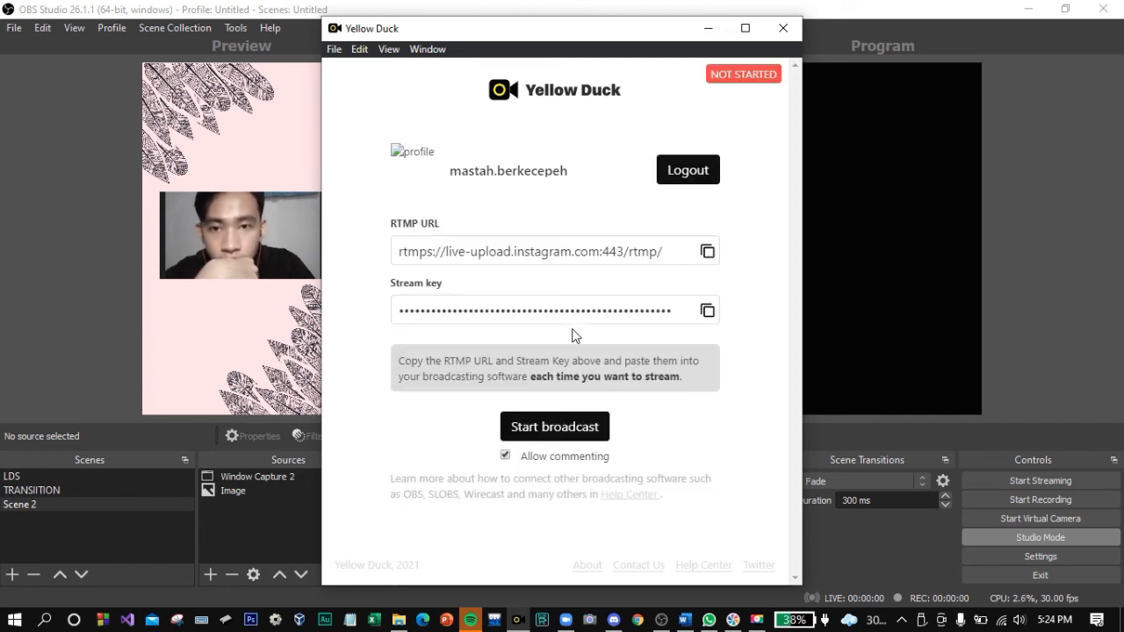
Step: Copy the RTMP URL shown by Yellow Duck to the clipboard
drag(401, 251, 668, 253)
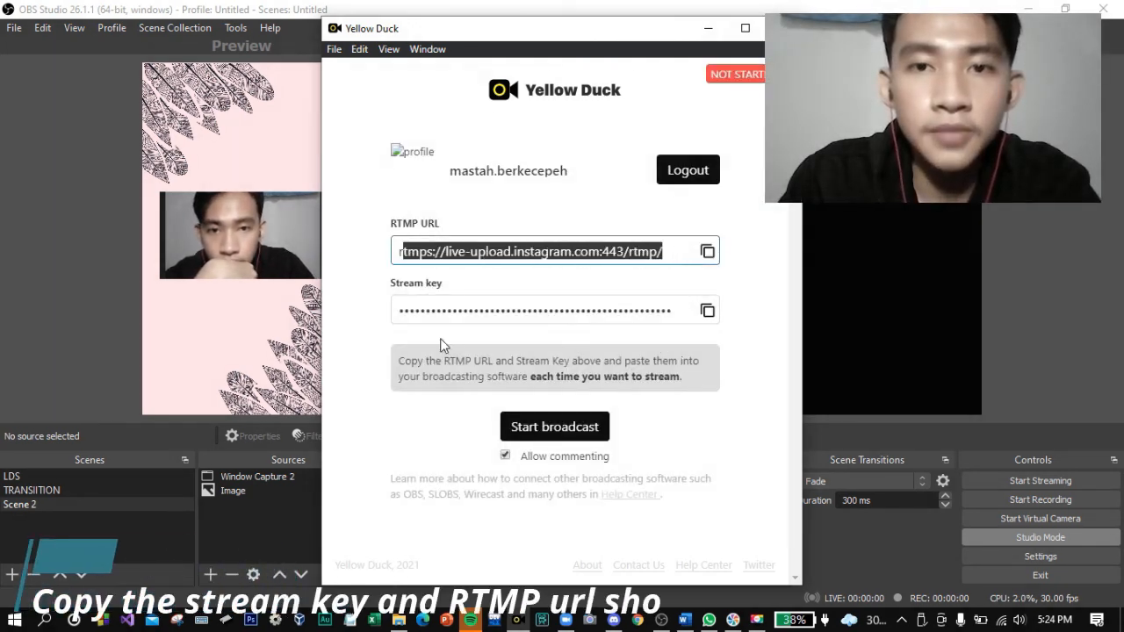
drag(401, 309, 638, 300)
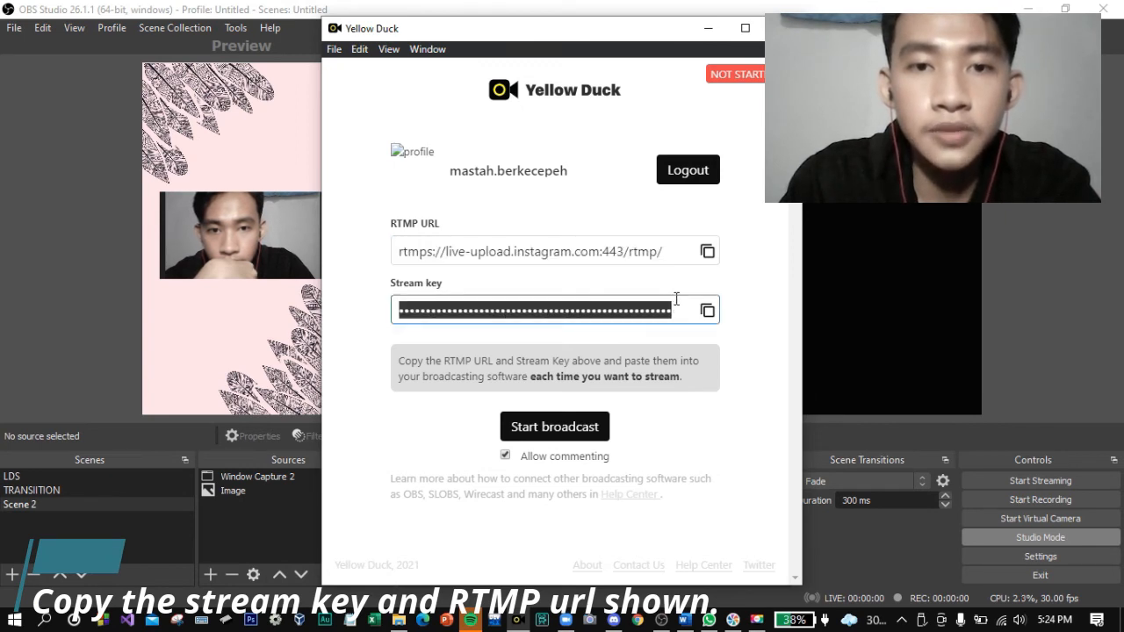
click(708, 253)
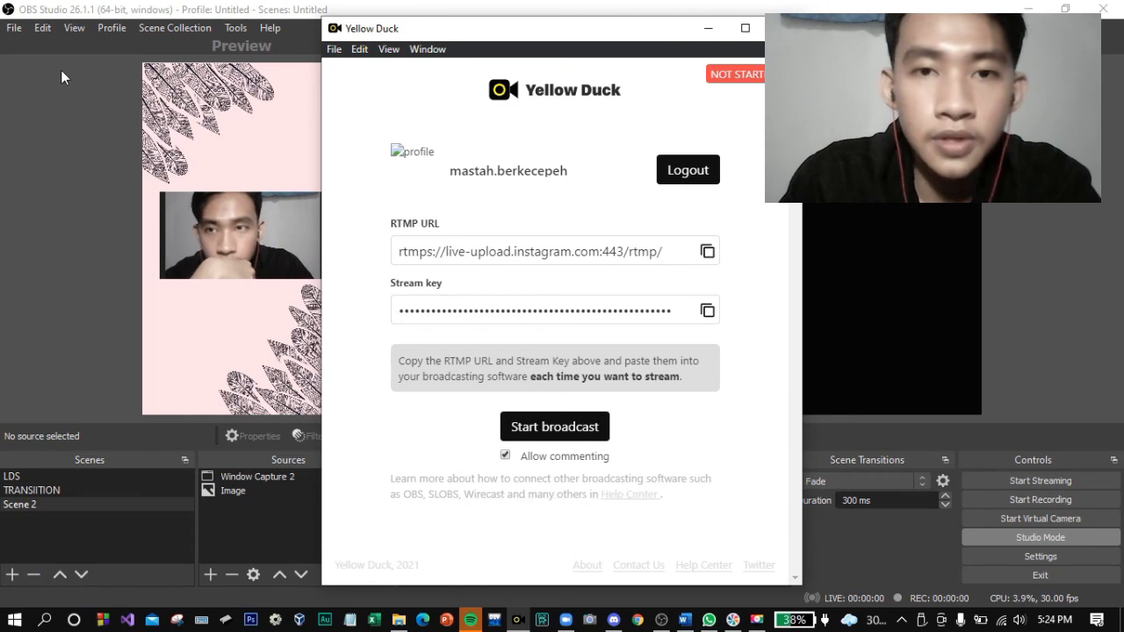
Step: In OBS stream settings, paste rtmps://live-upload.instagram.com:443/rtmp/ as the Custom server
click(15, 28)
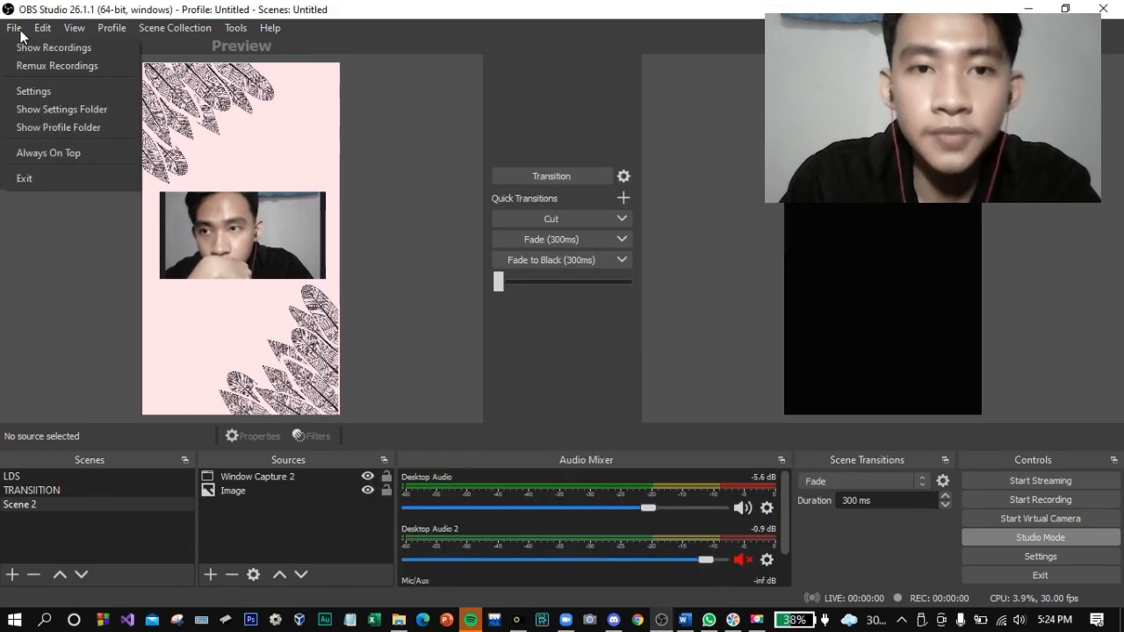
click(39, 92)
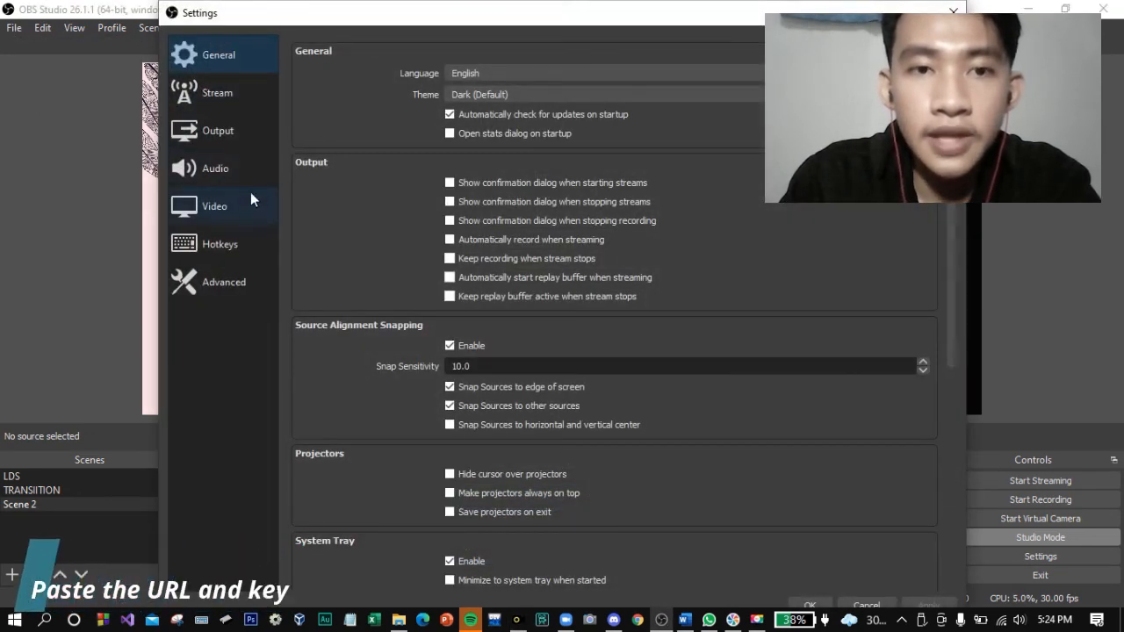
click(274, 97)
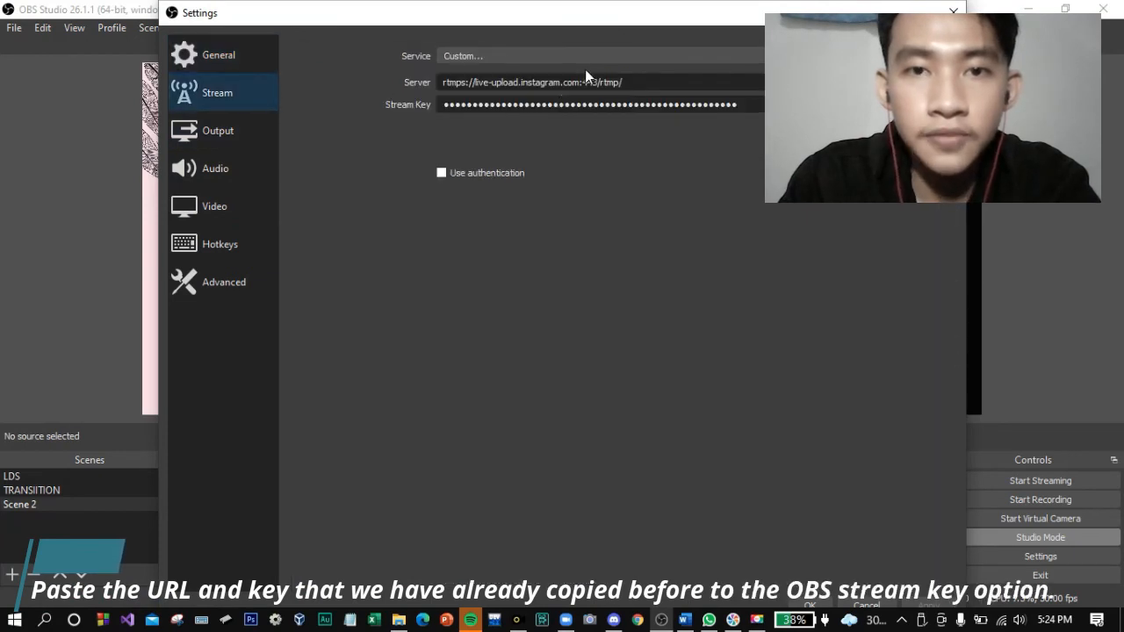
right_click(655, 82)
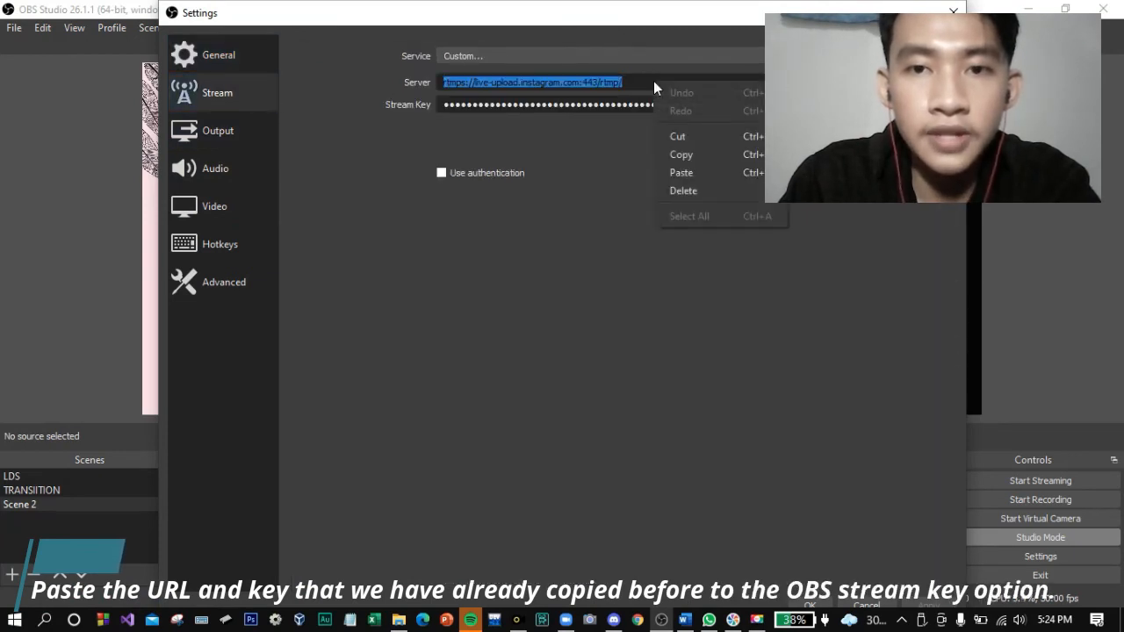
click(683, 174)
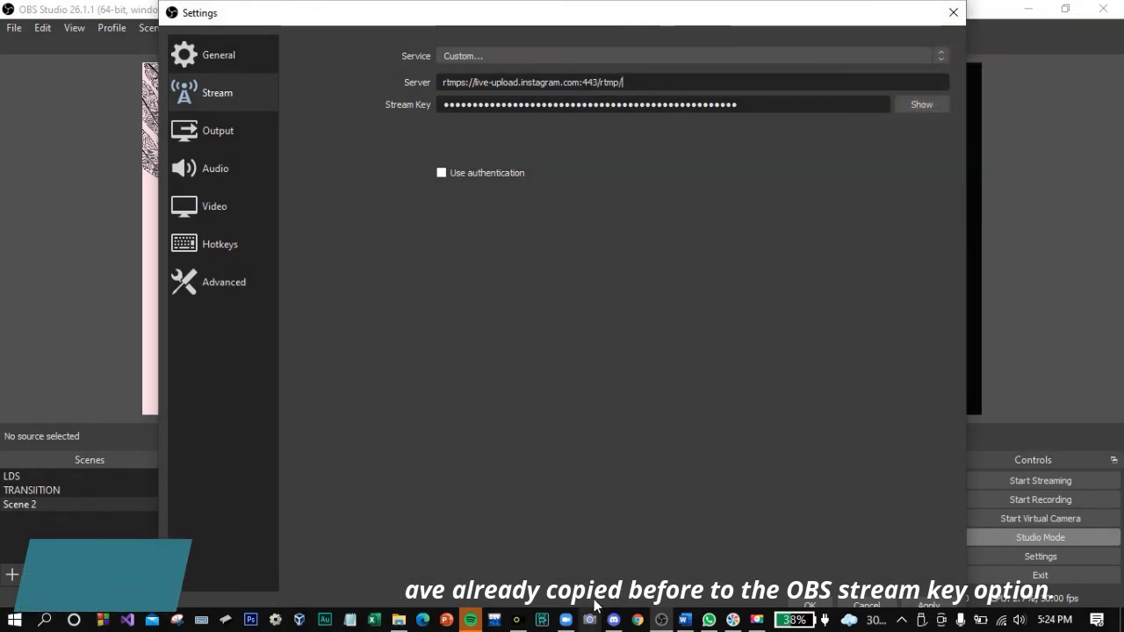
Step: Replace the OBS stream key with the one copied from Yellow Duck and save the settings
click(518, 620)
double_click(548, 314)
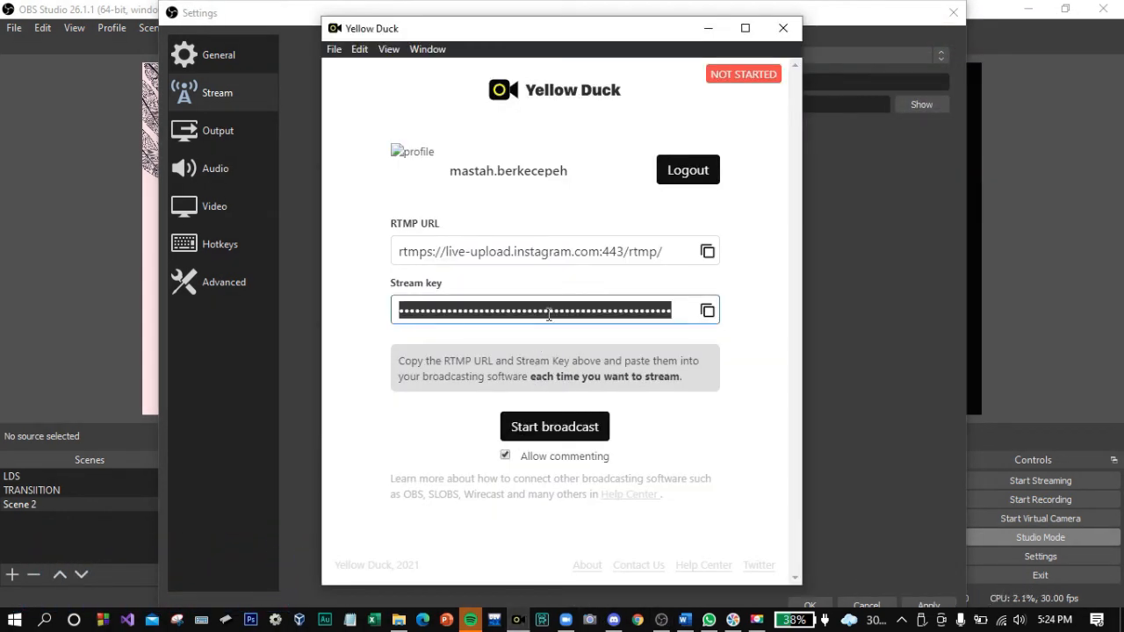
click(708, 312)
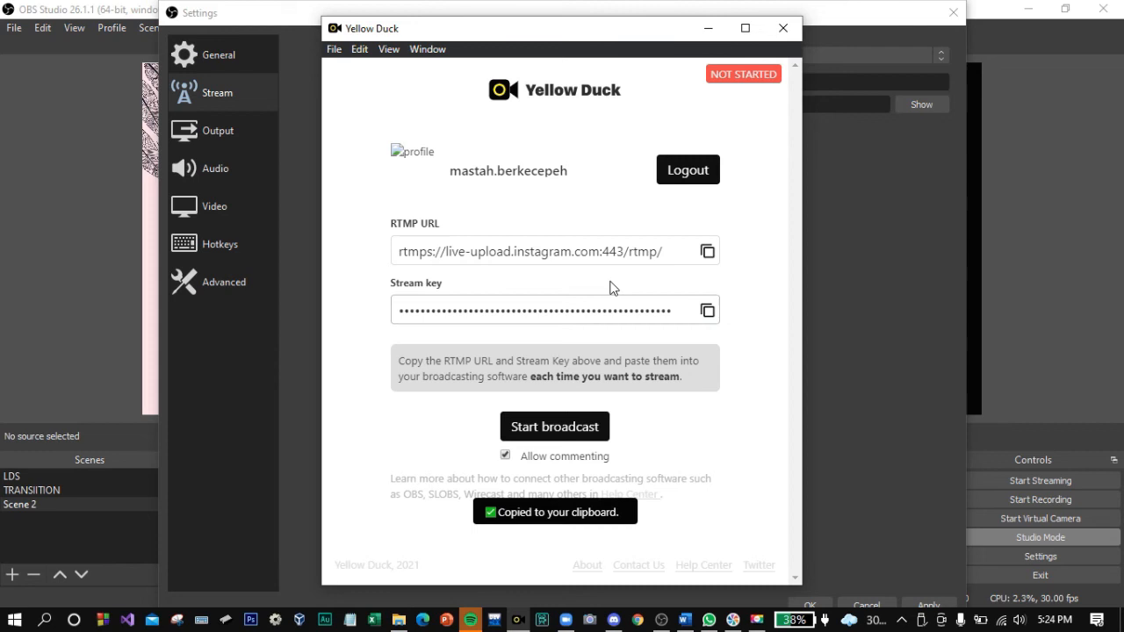
click(708, 34)
double_click(710, 105)
right_click(710, 108)
click(760, 198)
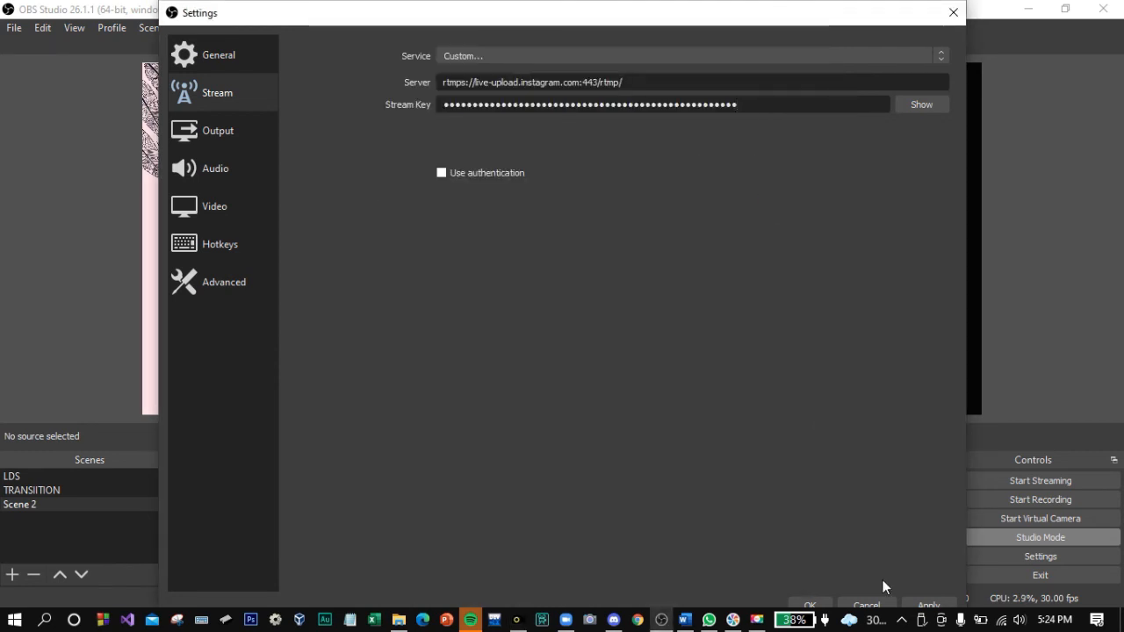
click(814, 606)
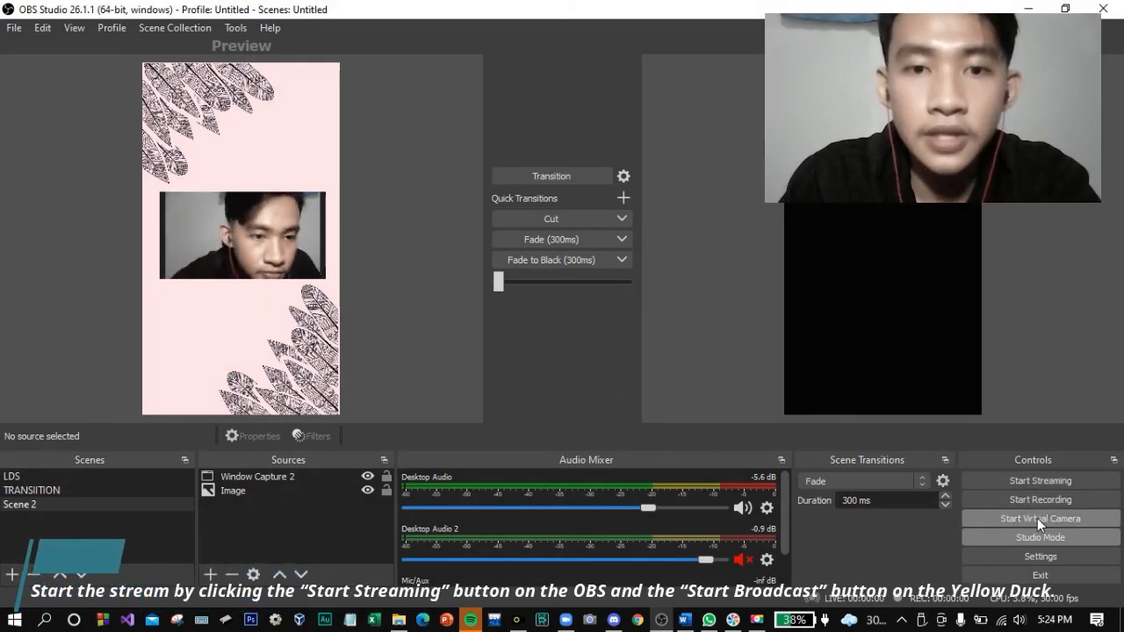
Step: Start streaming in OBS, start the Instagram broadcast in Yellow Duck, then switch to Chrome
click(1011, 481)
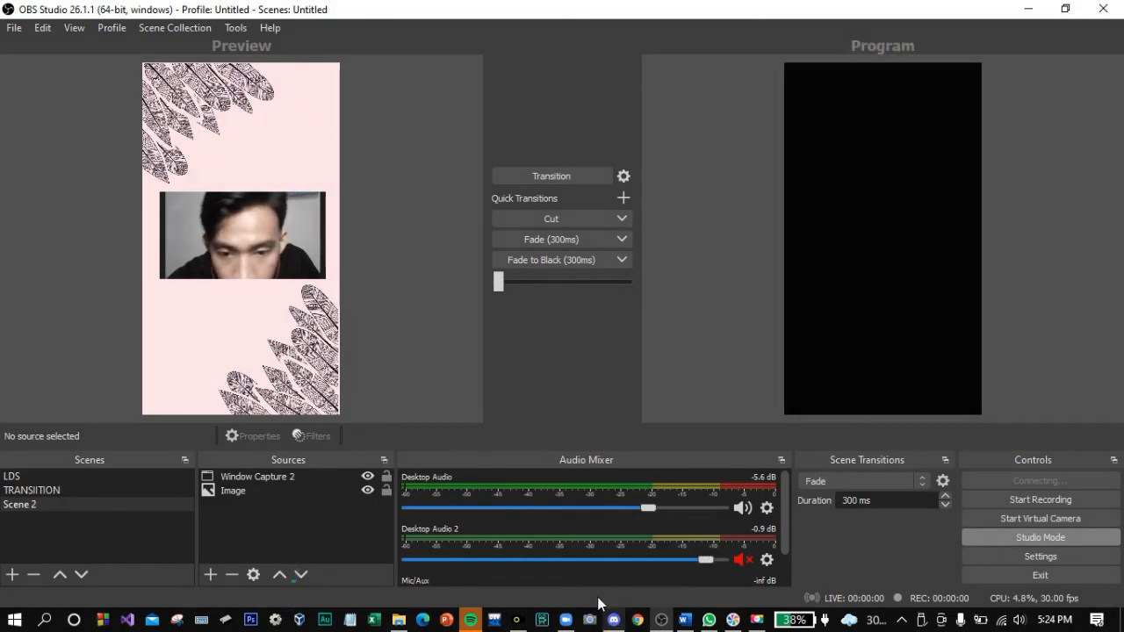
click(517, 620)
click(577, 428)
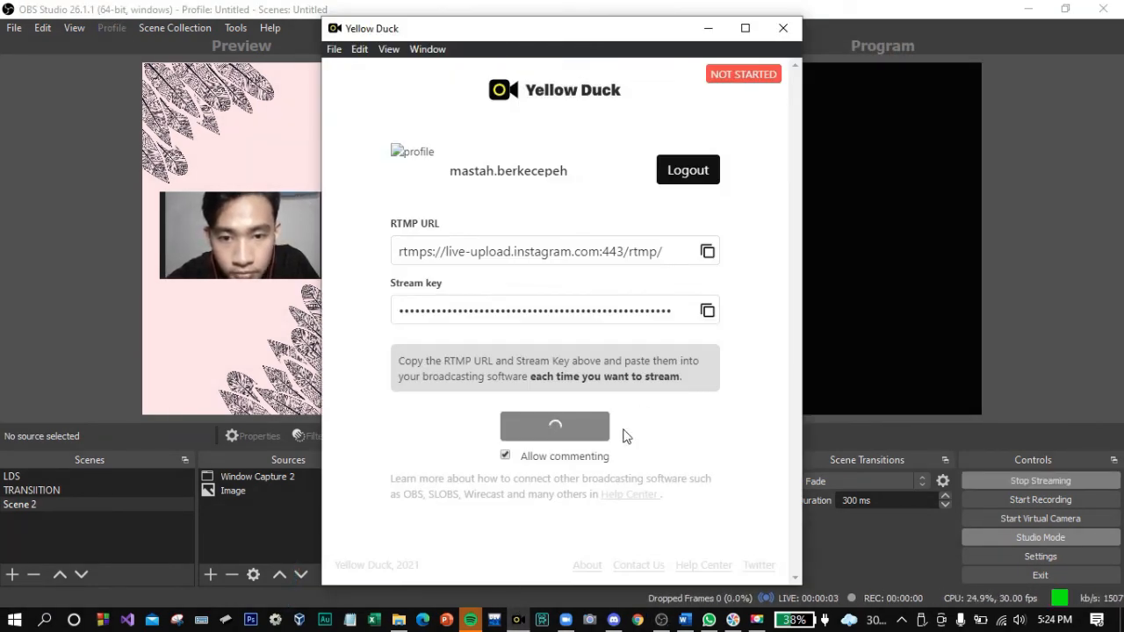
click(708, 29)
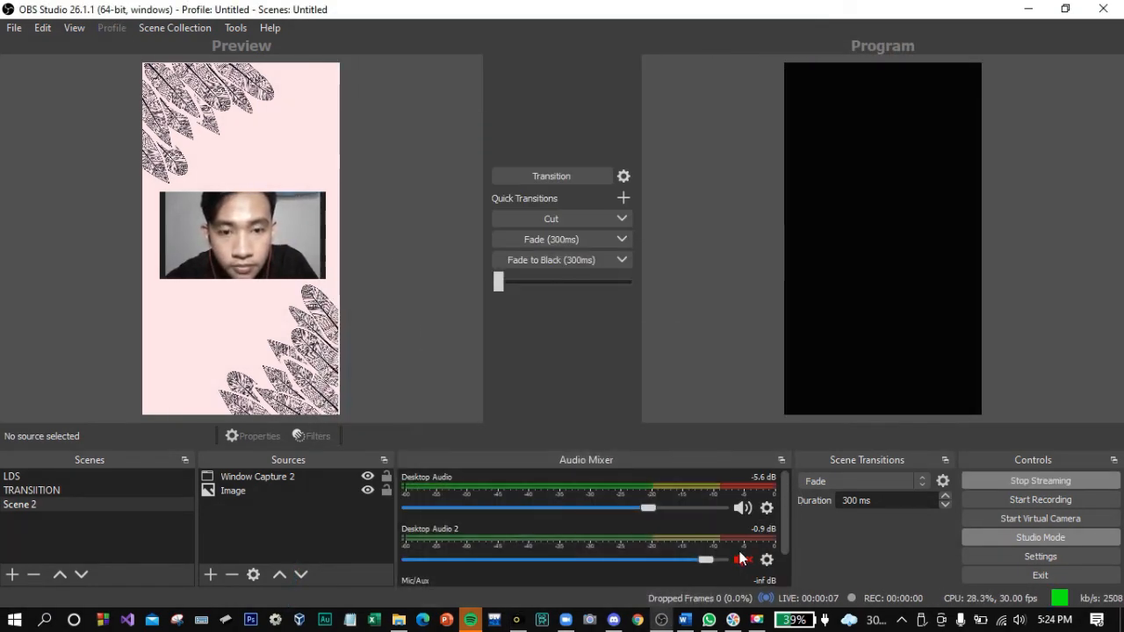
click(638, 620)
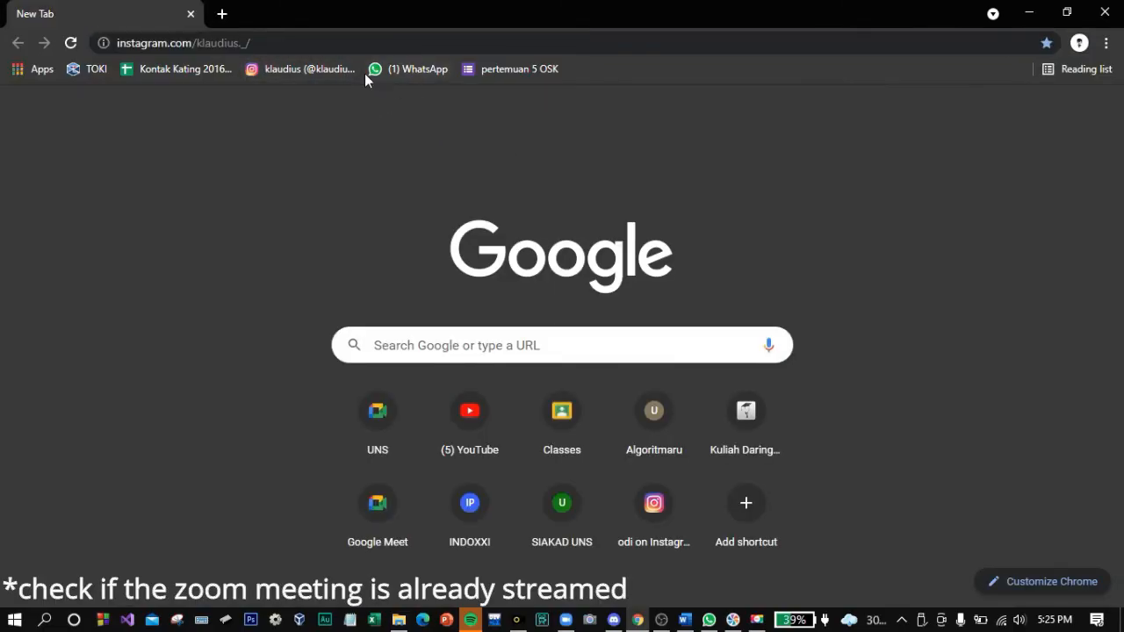
Step: On instagram.com, search for the streaming account and open its LIVE broadcast
key(Return)
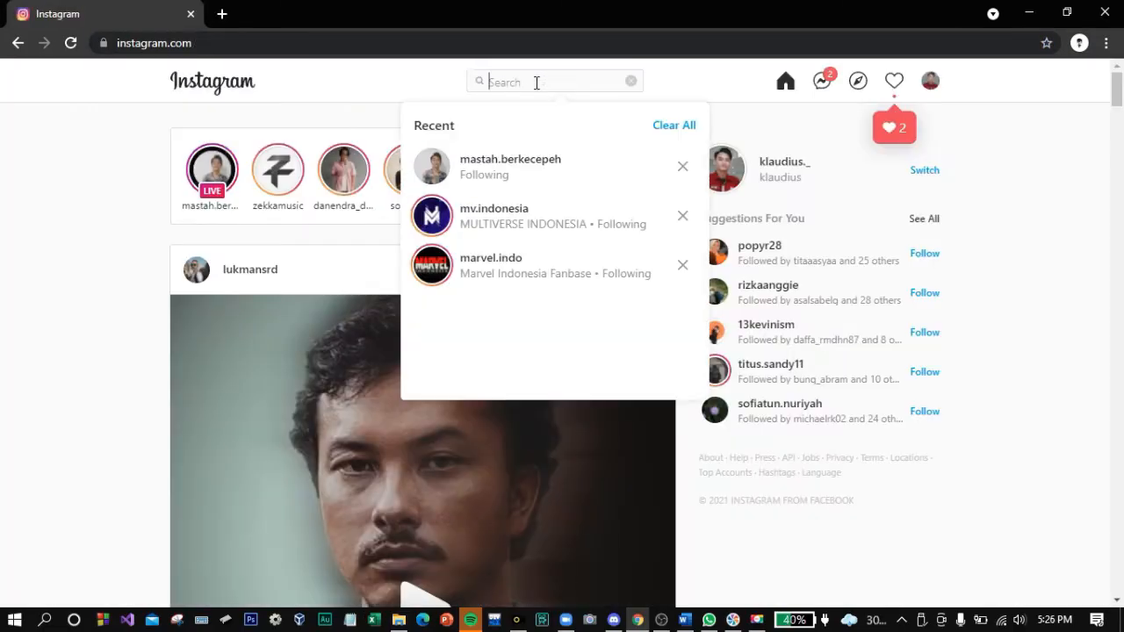
text(mastah)
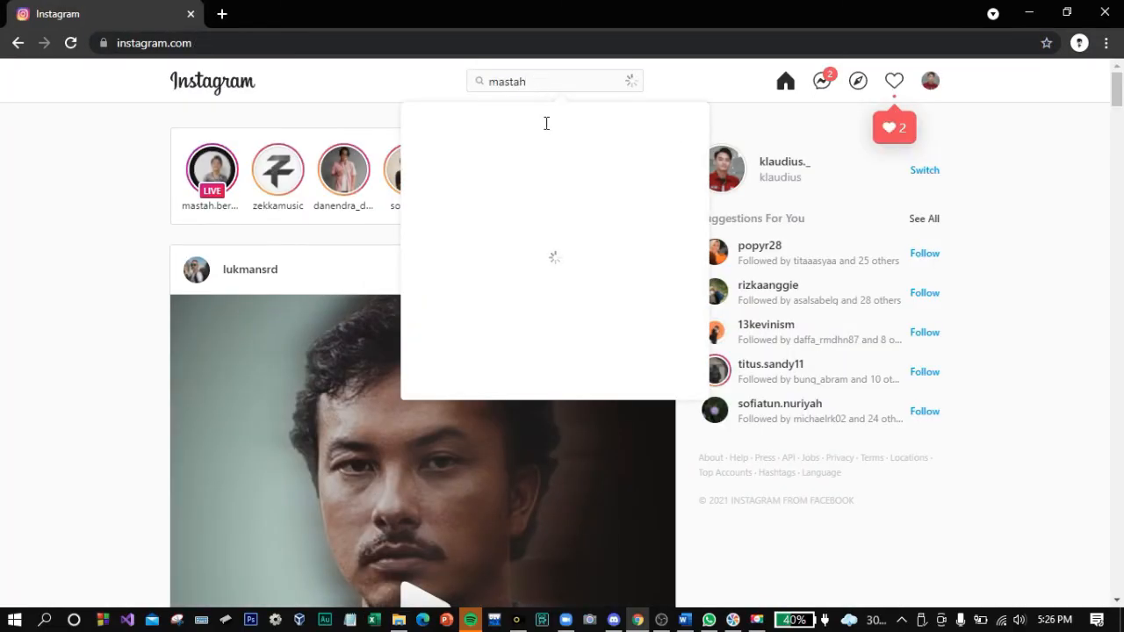
click(716, 137)
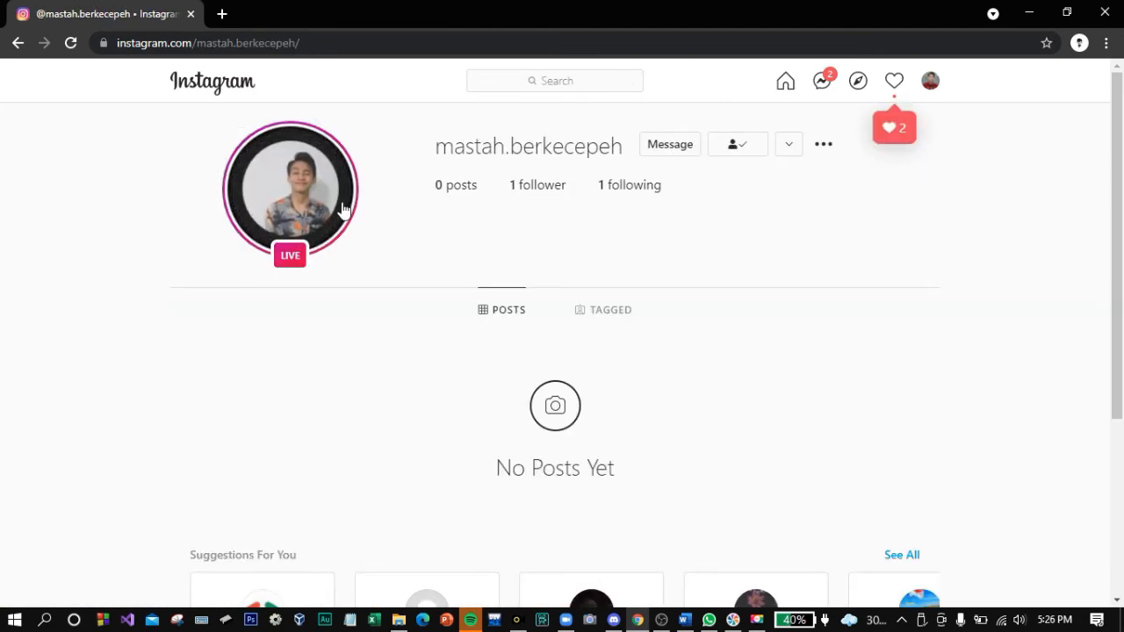
click(291, 180)
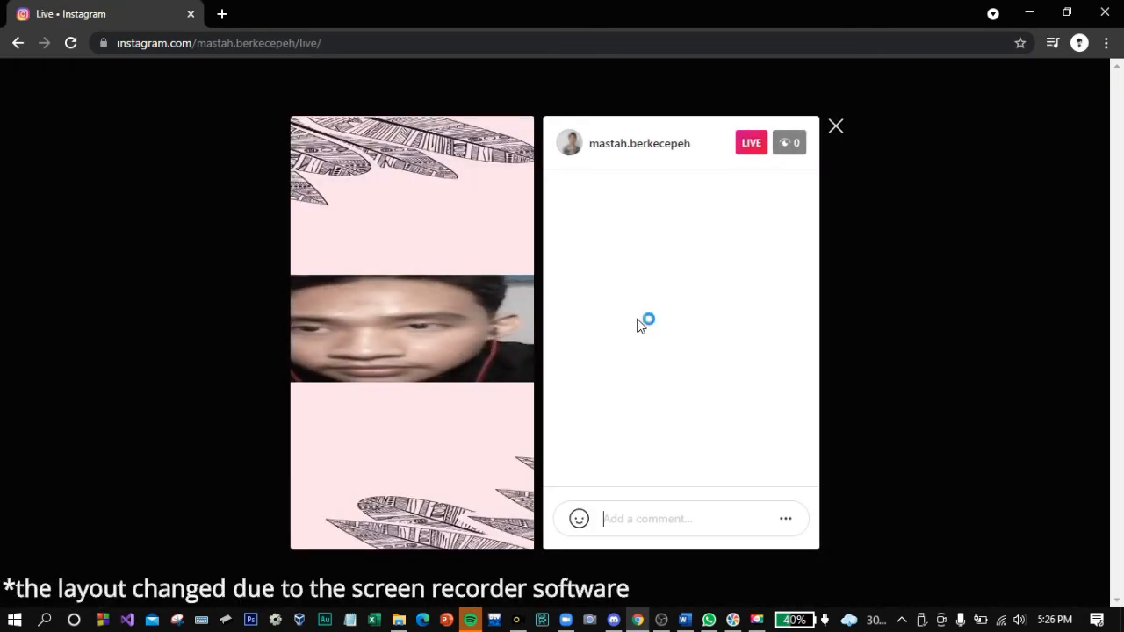